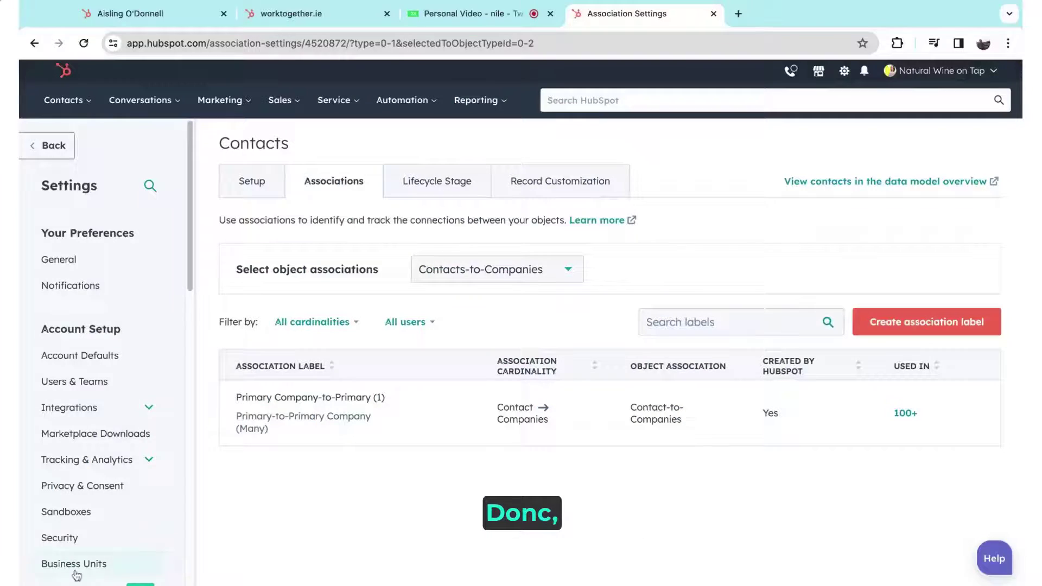
- Browse the Select object associations dropdown to see which contact object pairs can take labels
scroll(45, 417, "down", 3)
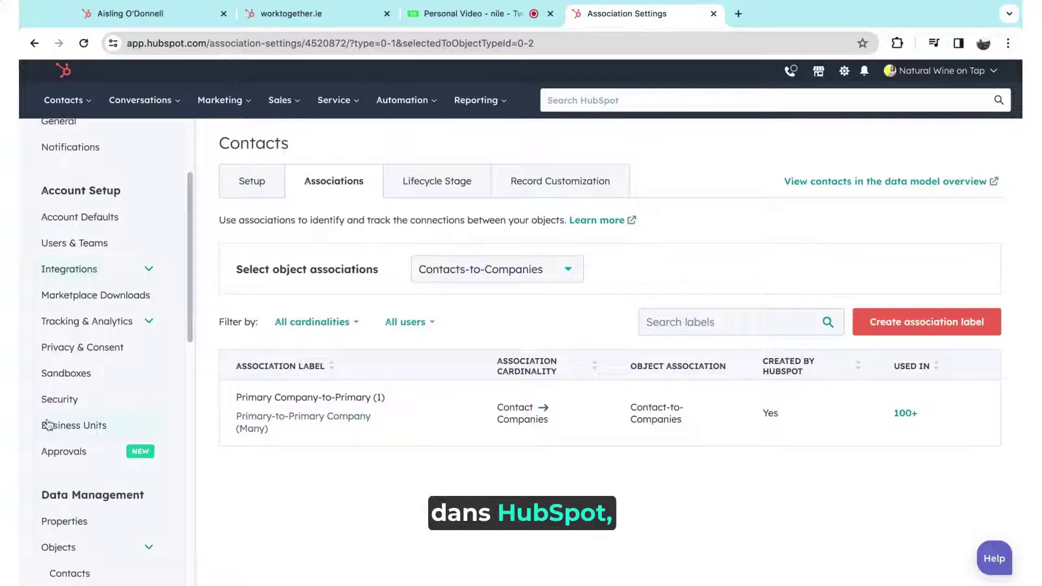
scroll(48, 423, "down", 2)
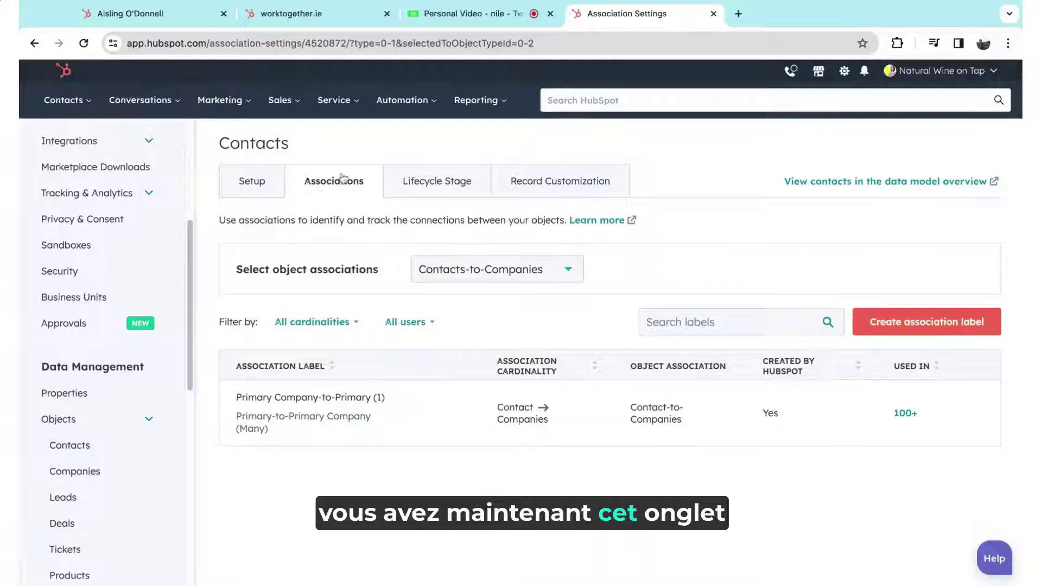
left_click(464, 271)
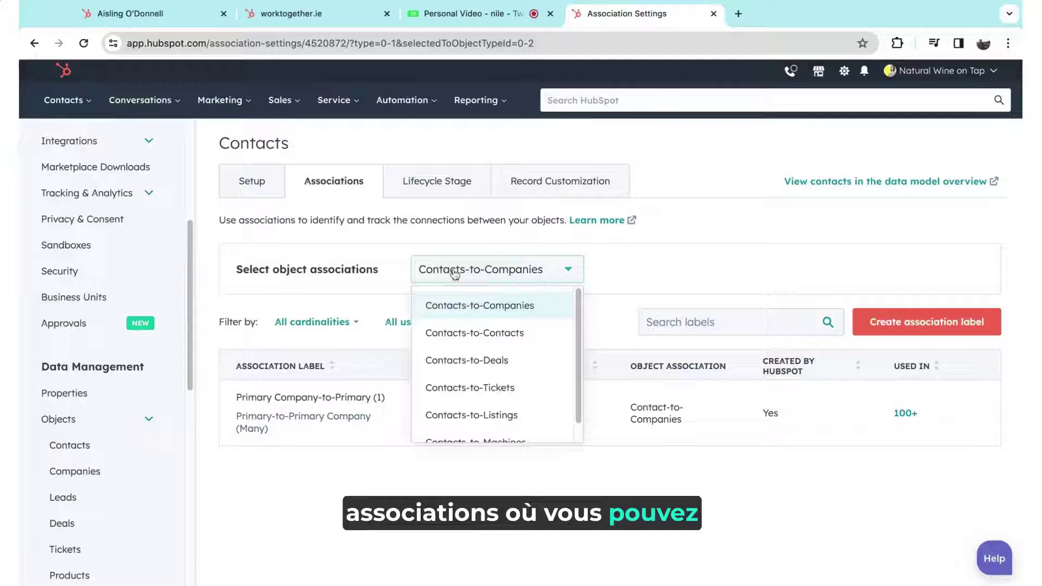
scroll(460, 342, "down", 1)
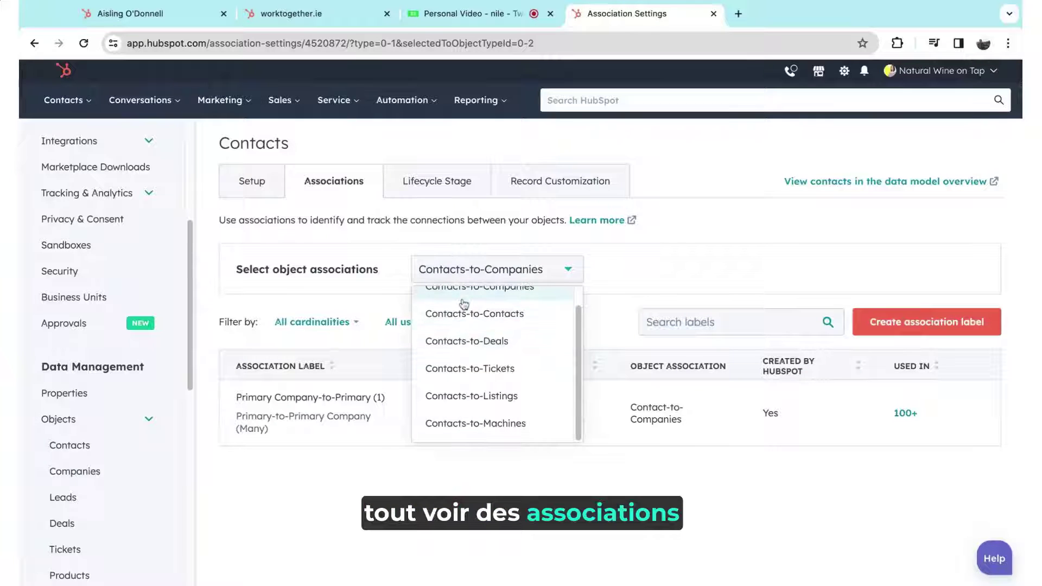
scroll(463, 309, "up", 1)
scroll(470, 396, "down", 1)
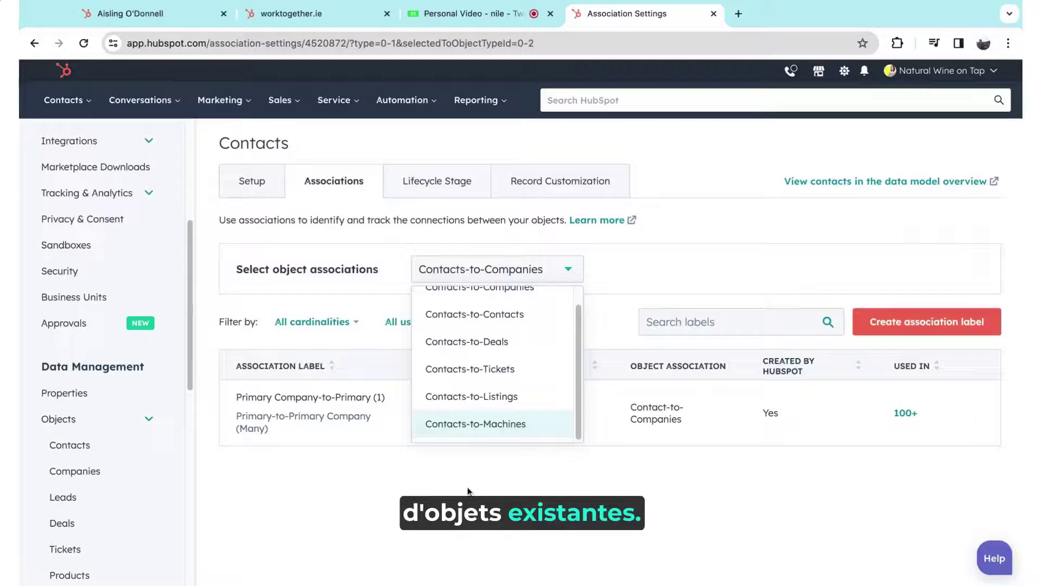
scroll(440, 340, "up", 1)
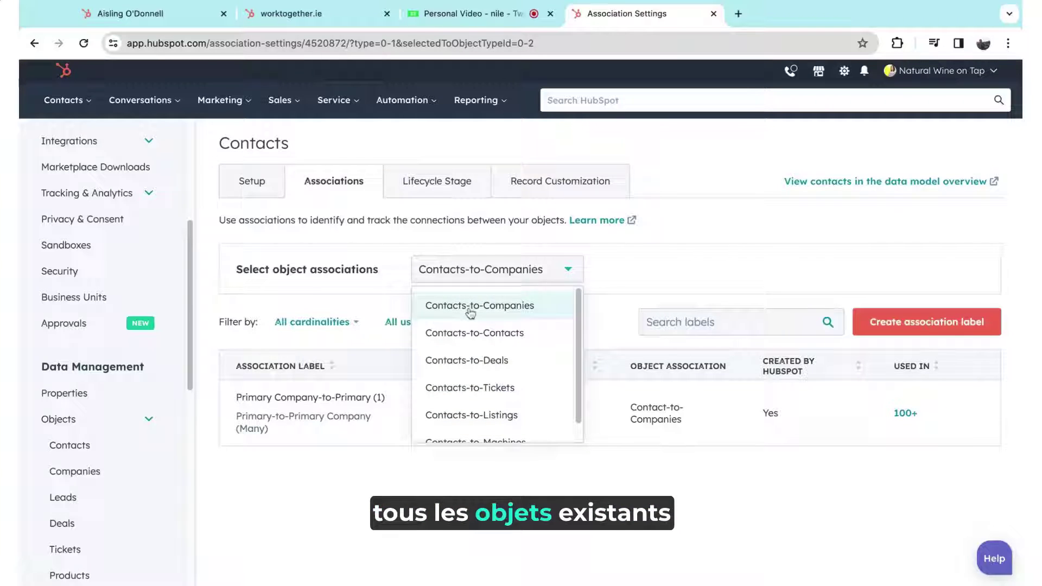
scroll(442, 410, "down", 1)
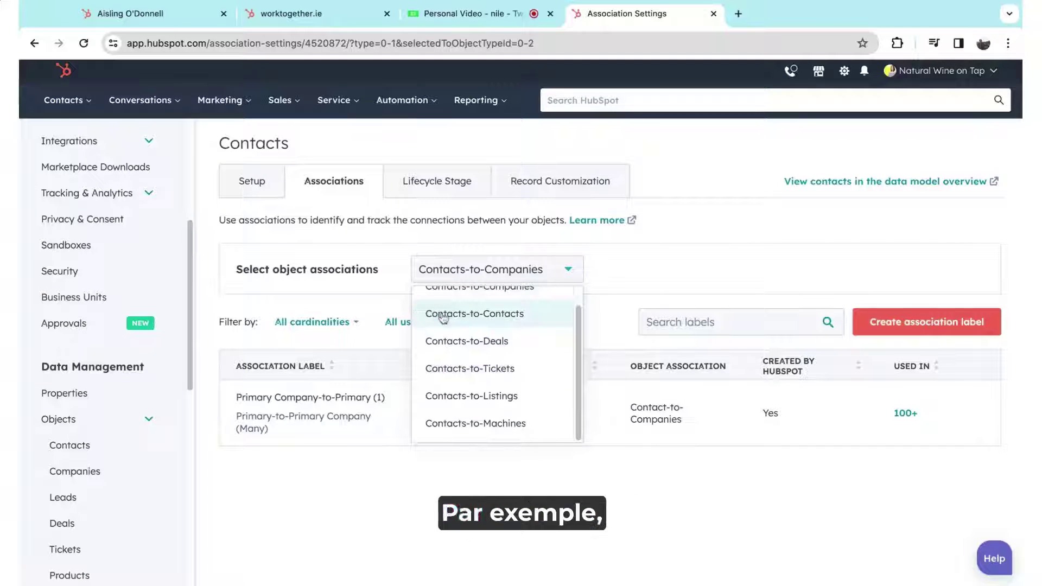
left_click(701, 264)
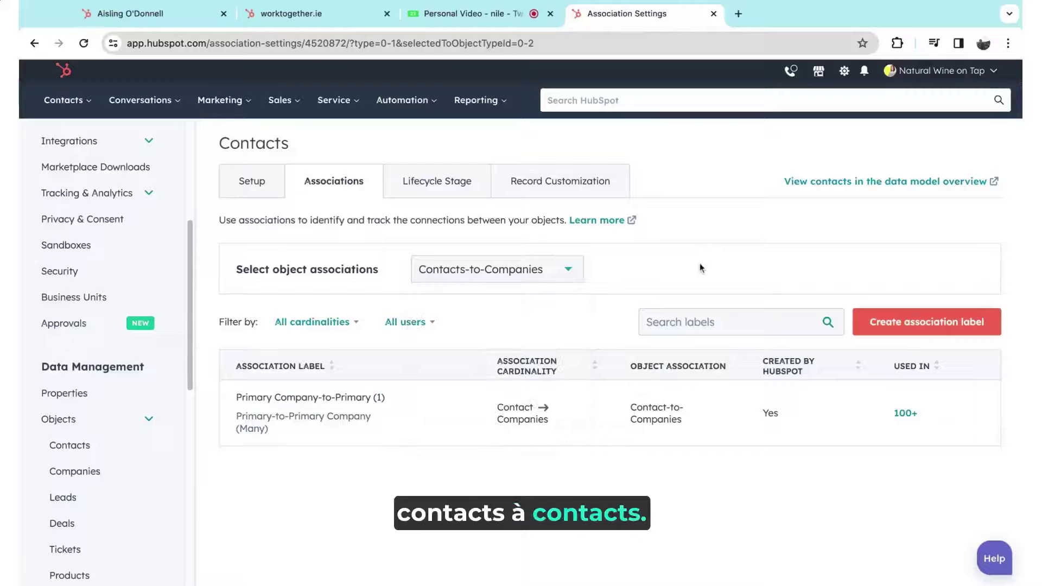
left_click(468, 278)
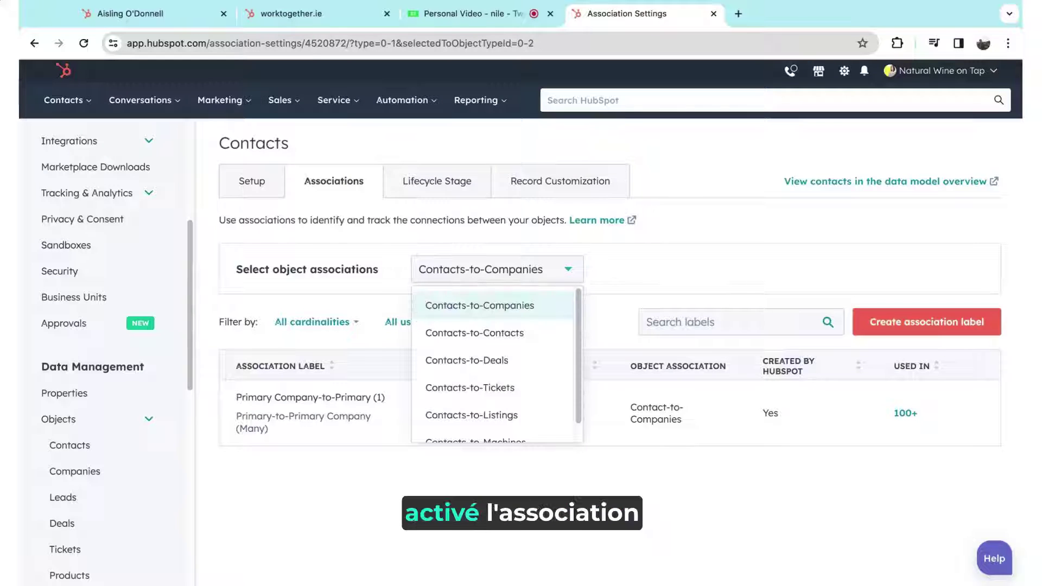
- Switch to the Contacts-to-Contacts pairing and review the Spouse label's settings without changing them
left_click(453, 335)
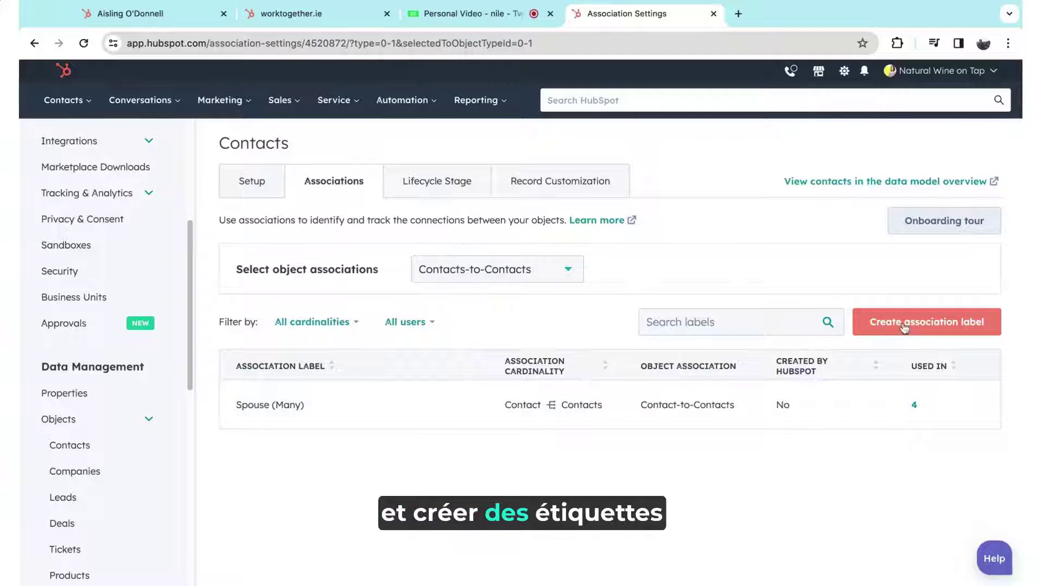
left_click(345, 412)
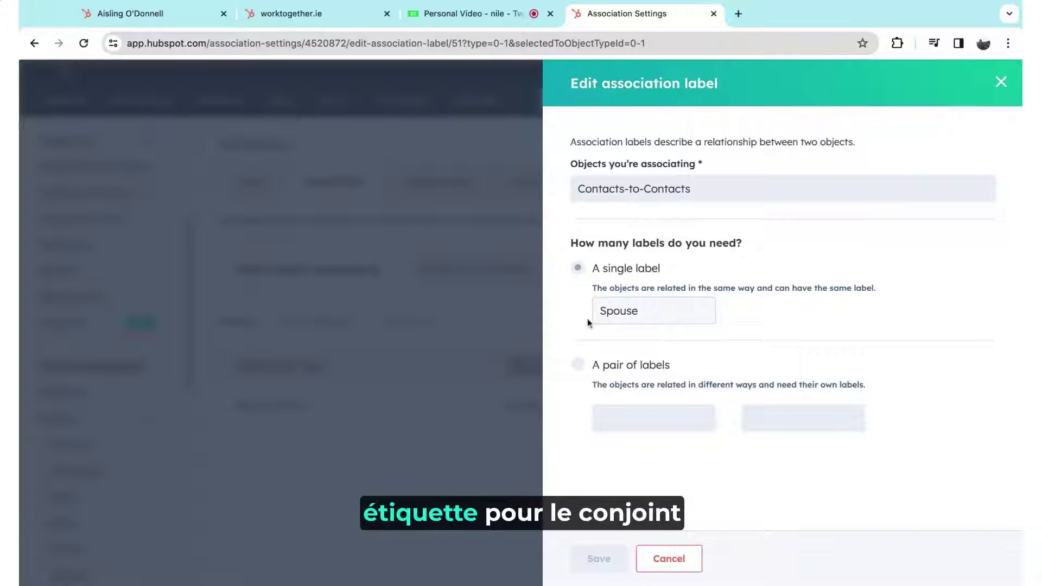
left_click(1001, 81)
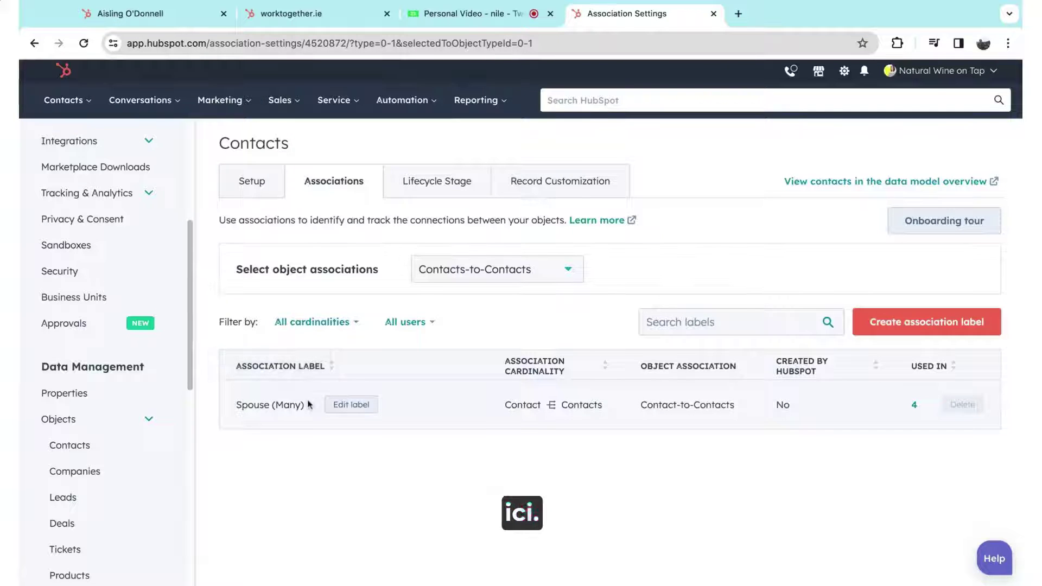
- Create a Contacts-to-Contacts label pair named 'Referrer' and 'lead_referee'
left_click(954, 326)
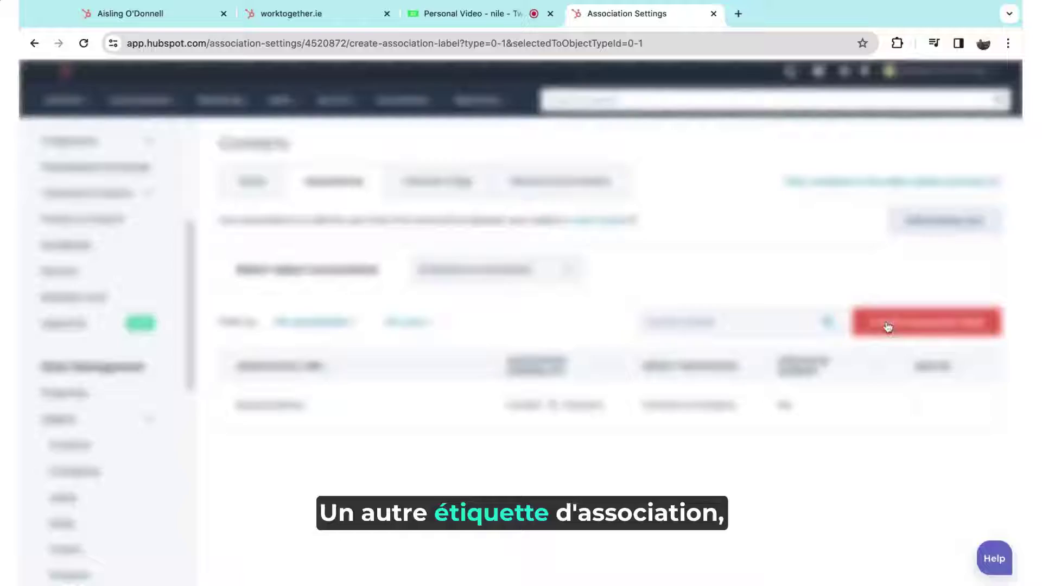
left_click(578, 365)
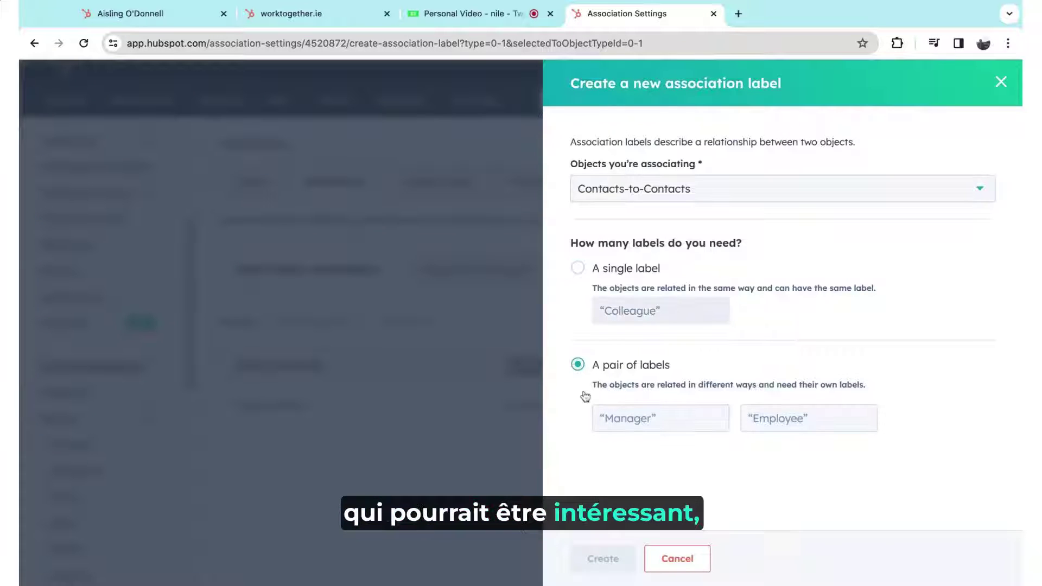
left_click(624, 417)
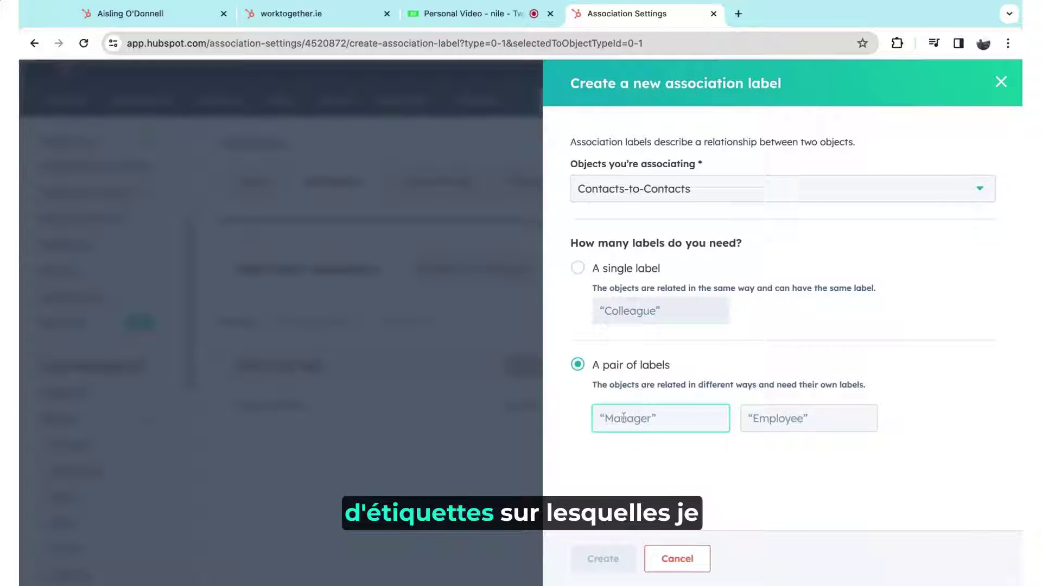
type("Refe")
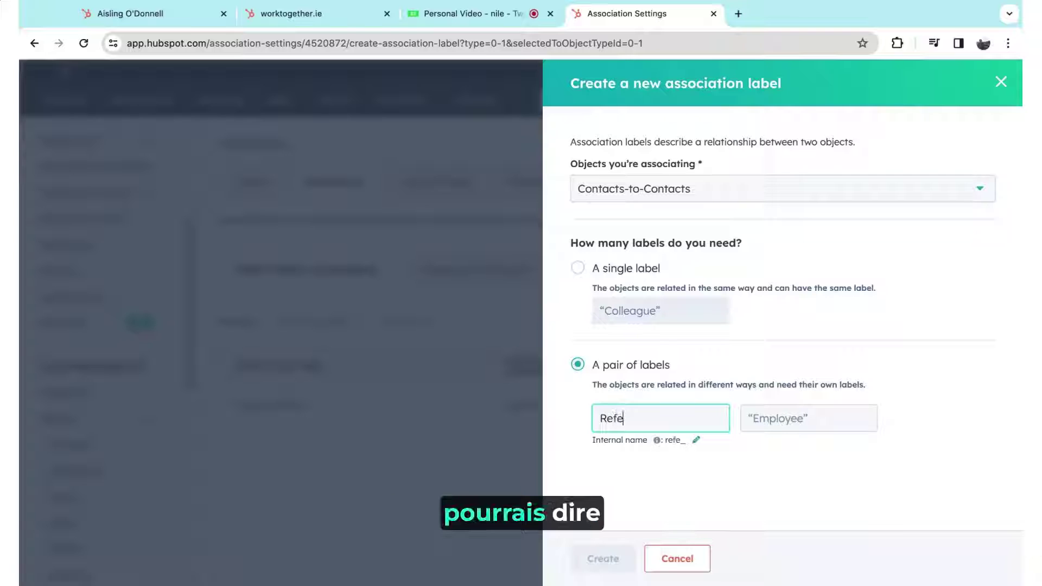
type("rrer")
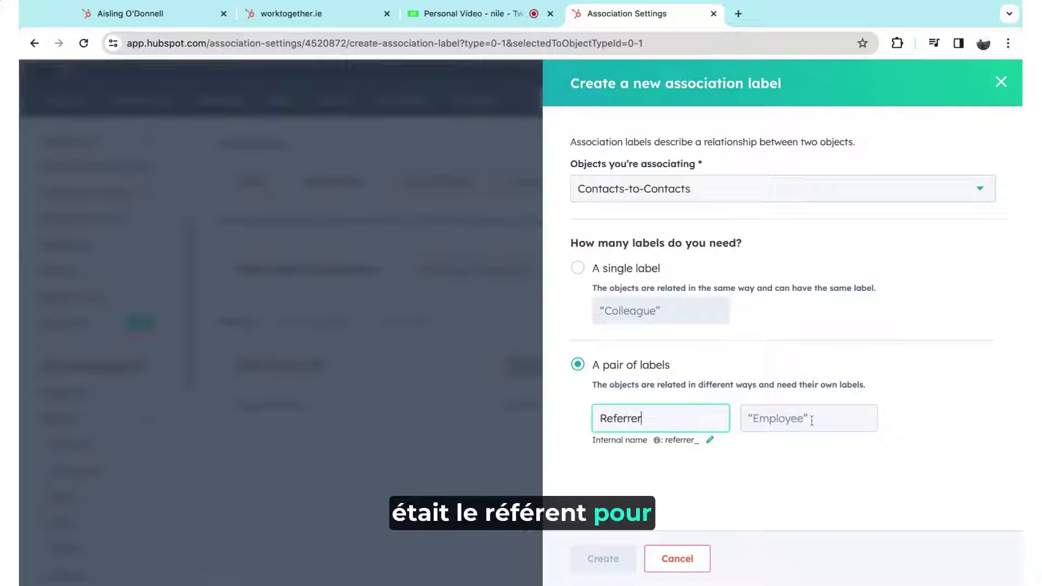
left_click(765, 421)
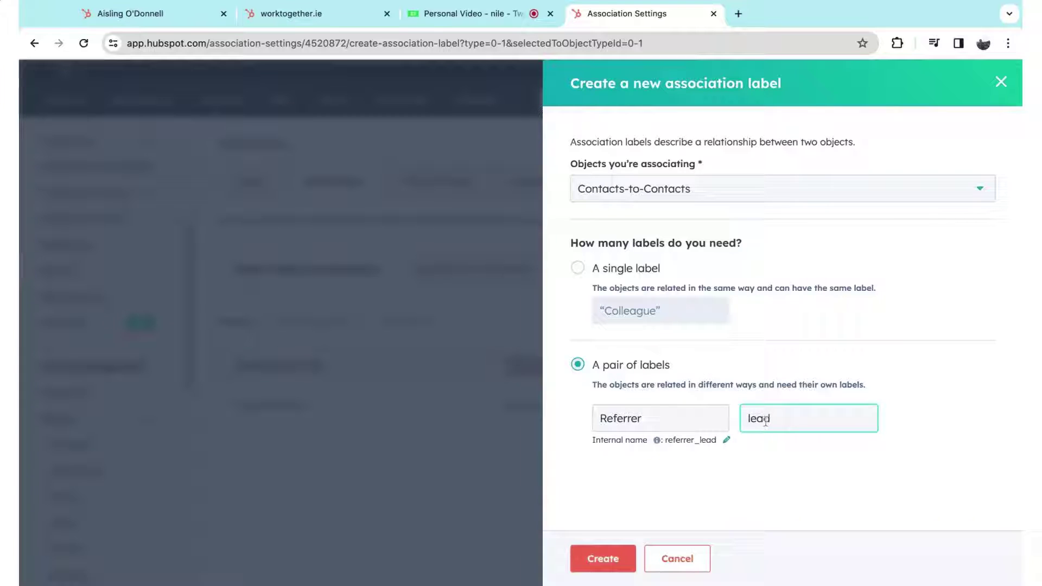
type("lead_referre")
key("BackSpace")
key("BackSpace")
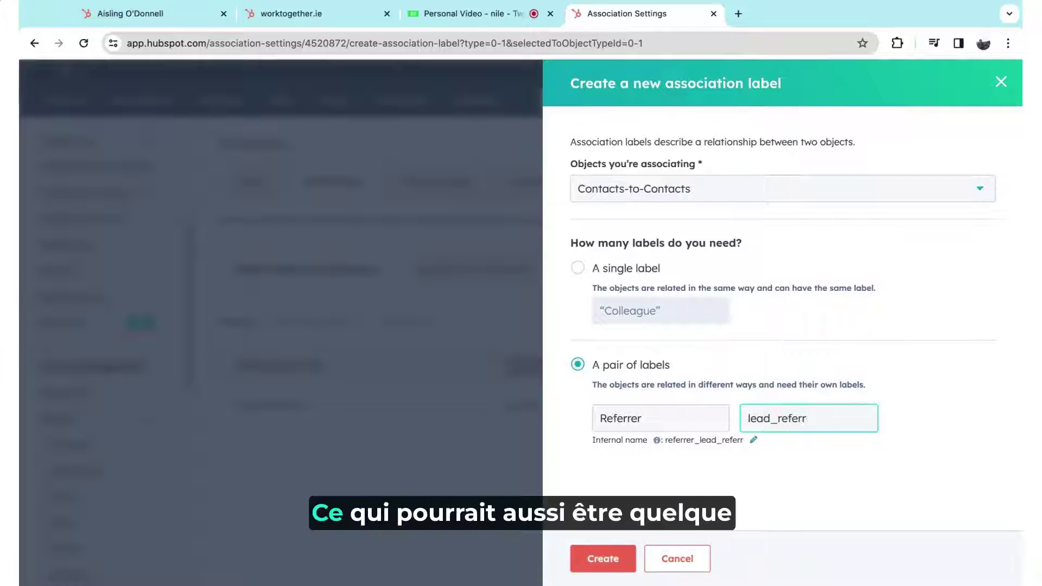
type("ee")
left_click(823, 477)
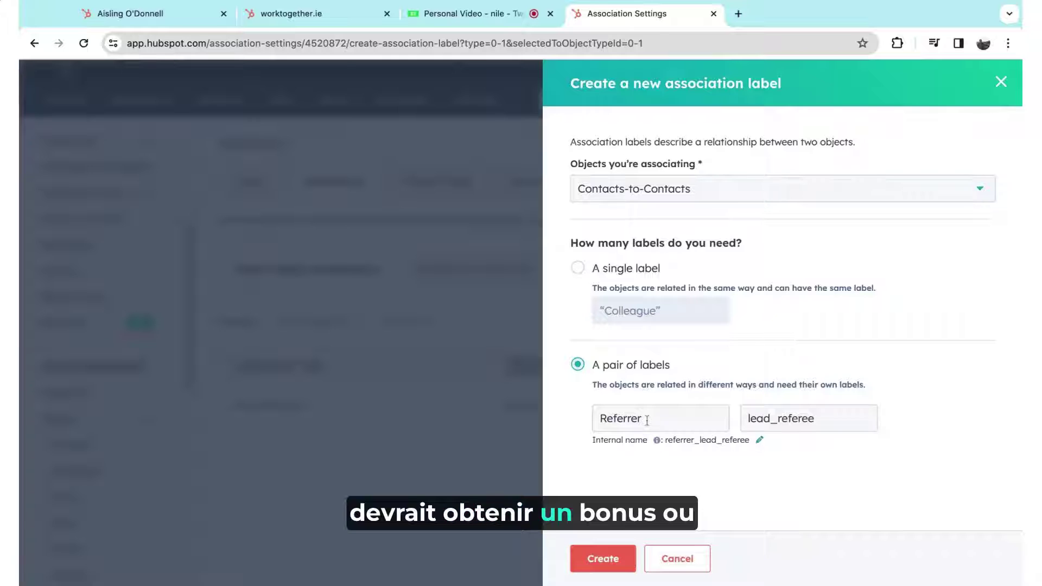
left_click(591, 559)
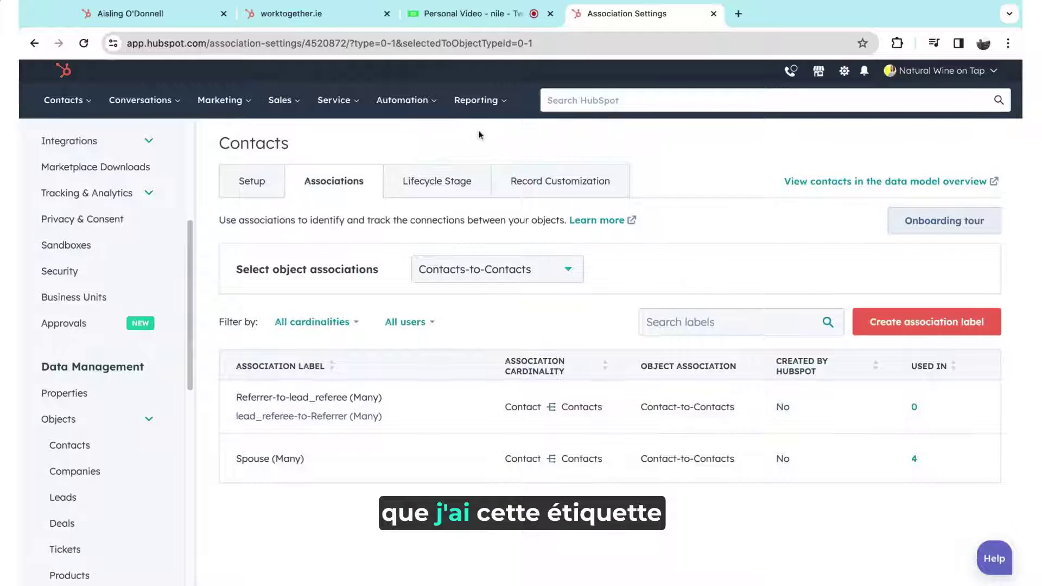
- On the open contact record, pick the sample contact as an existing contact to associate
left_click(183, 16)
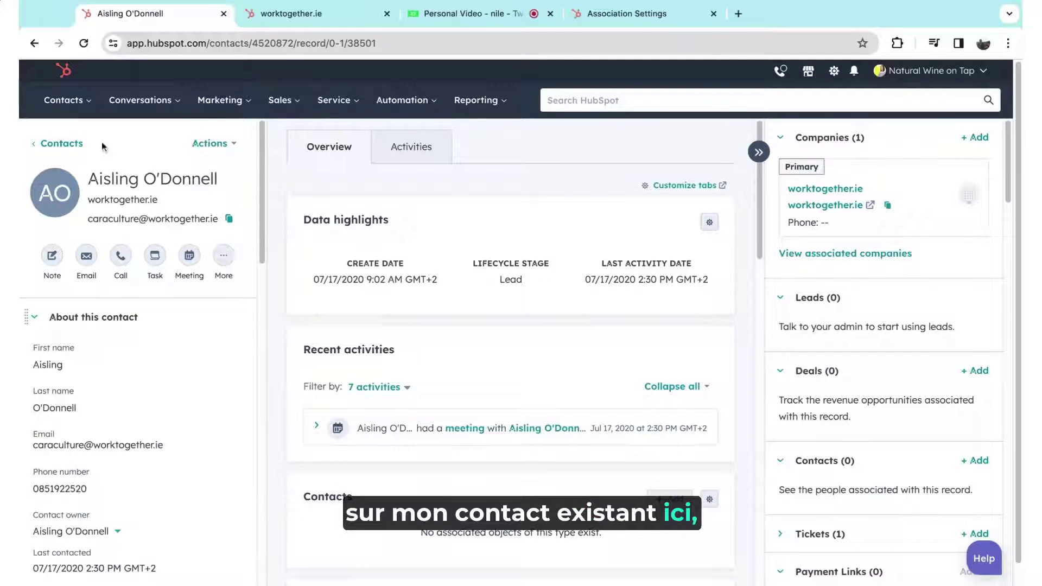
scroll(930, 332, "down", 2)
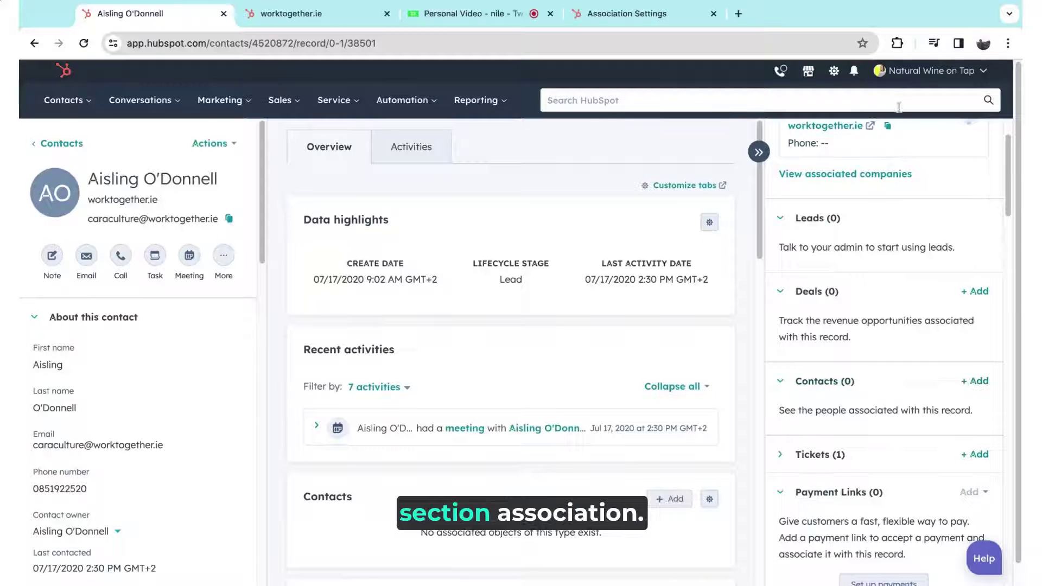
left_click(981, 380)
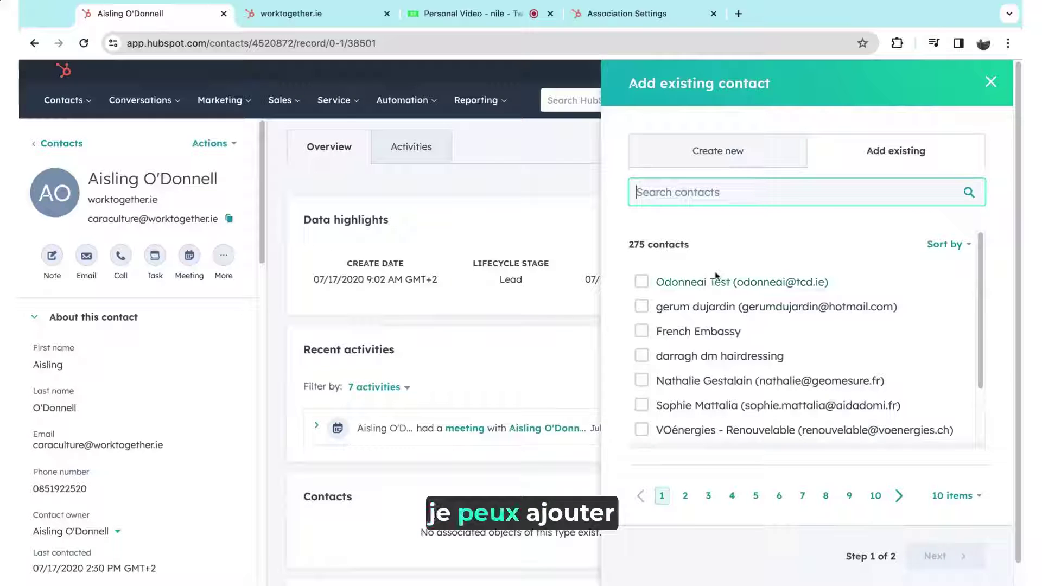
type("ma")
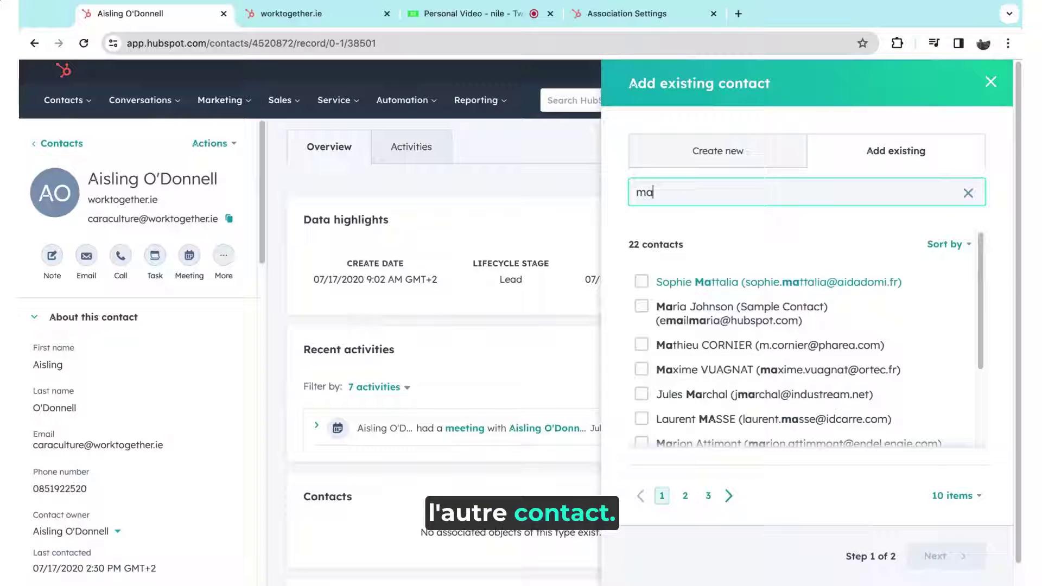
left_click(641, 307)
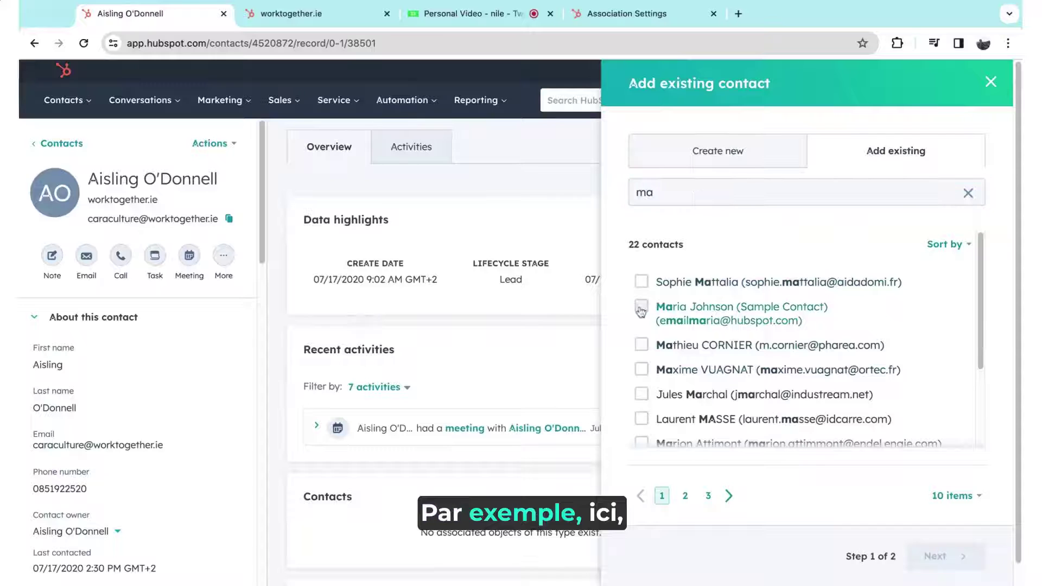
left_click(934, 562)
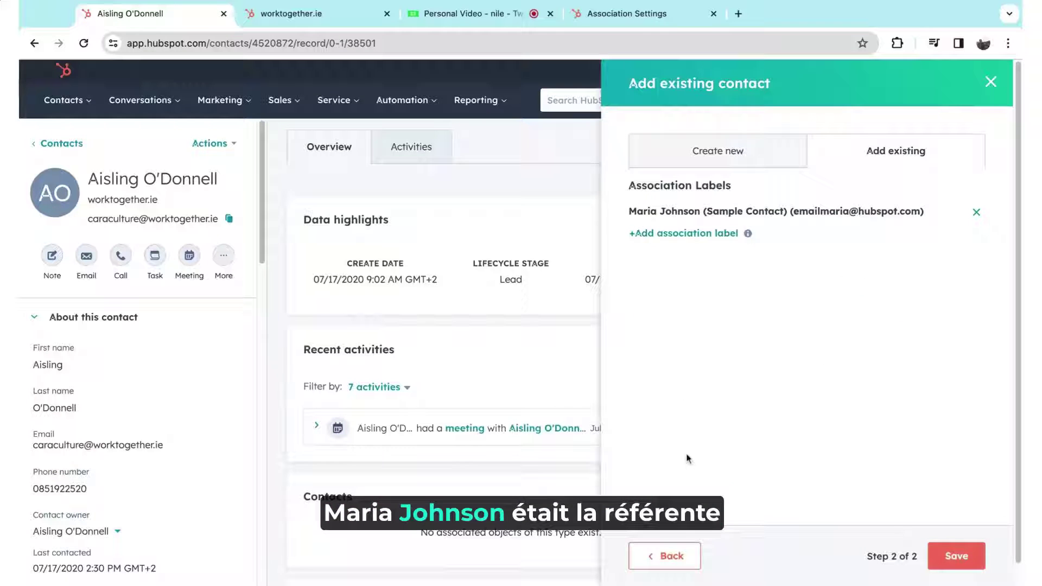
- Give the new contact association the Referrer label and save it
left_click(686, 239)
left_click(677, 259)
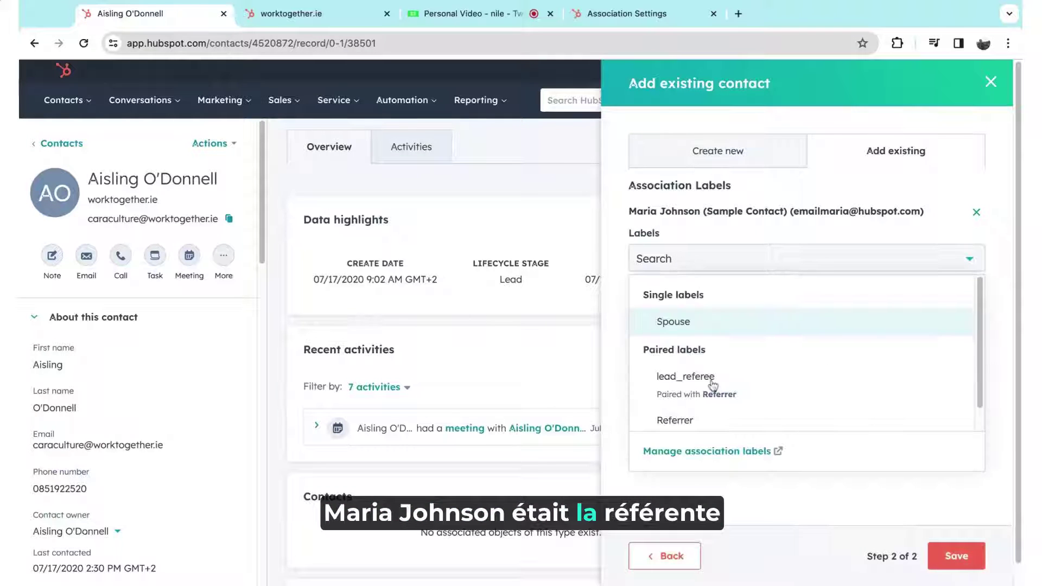
scroll(735, 388, "down", 1)
left_click(698, 411)
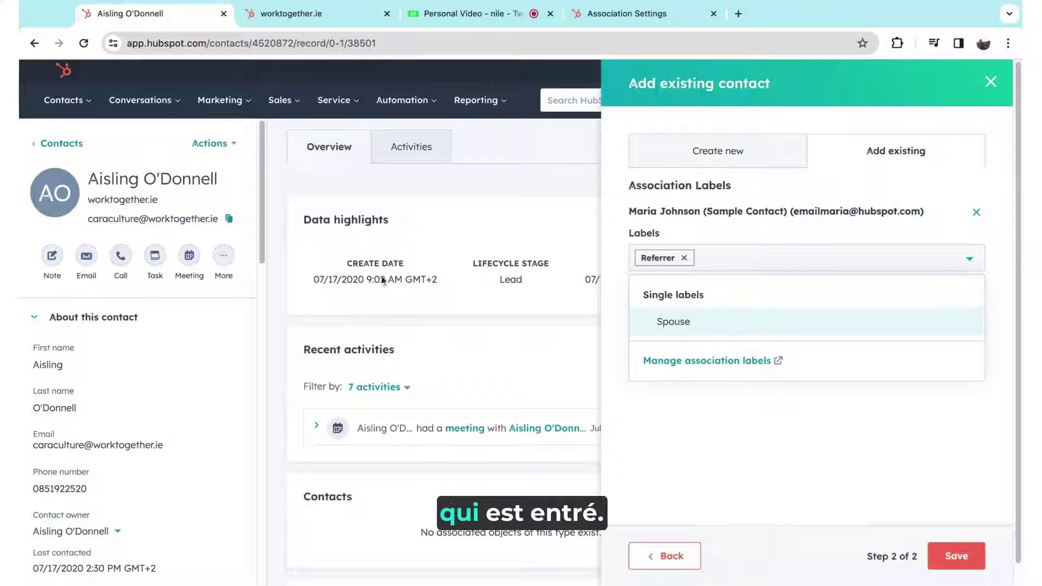
left_click(955, 556)
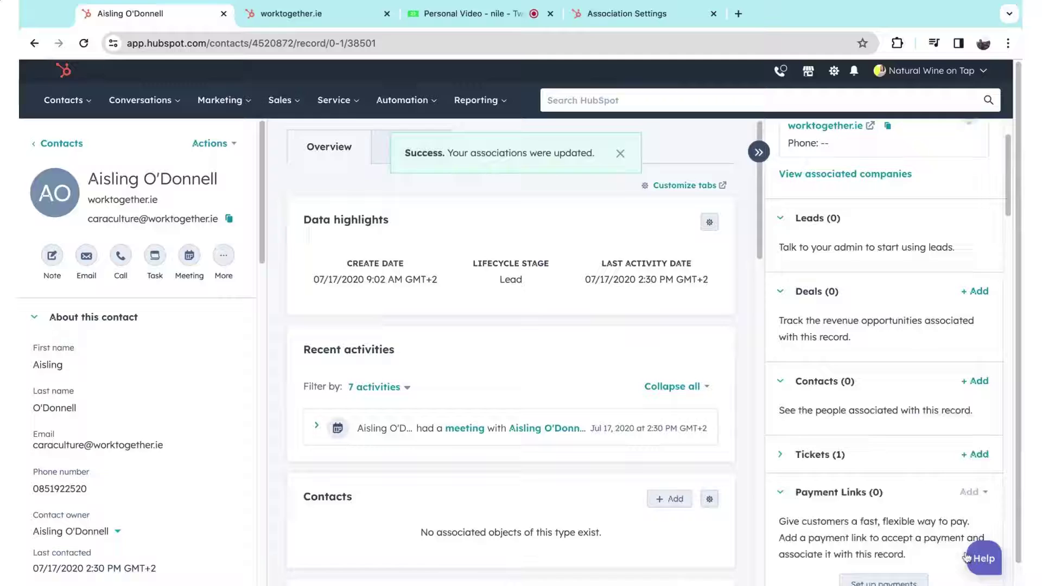
- Open the associated sample contact's record to see the reverse lead_referee label
scroll(845, 378, "down", 2)
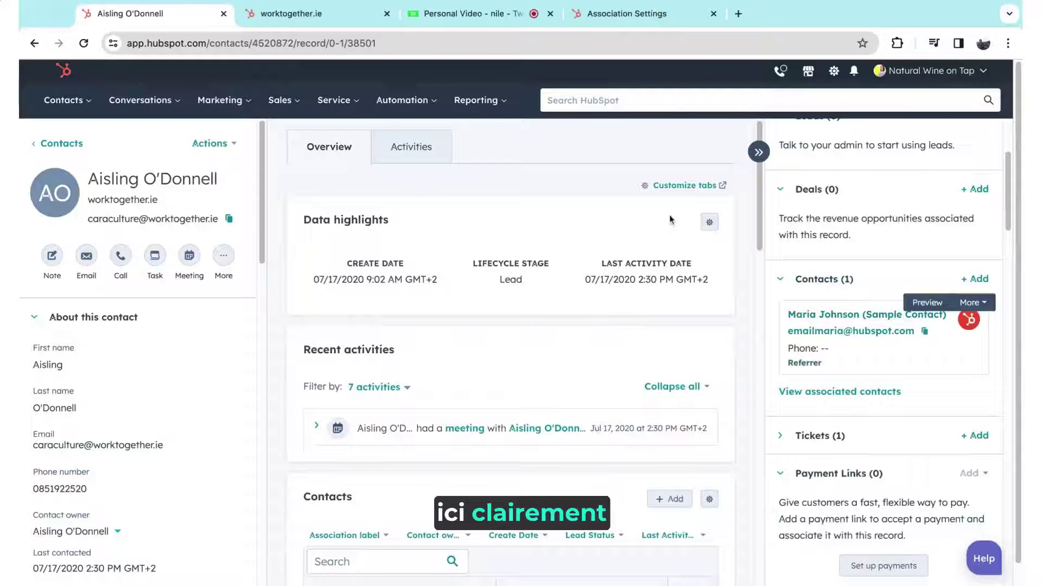
left_click(844, 317)
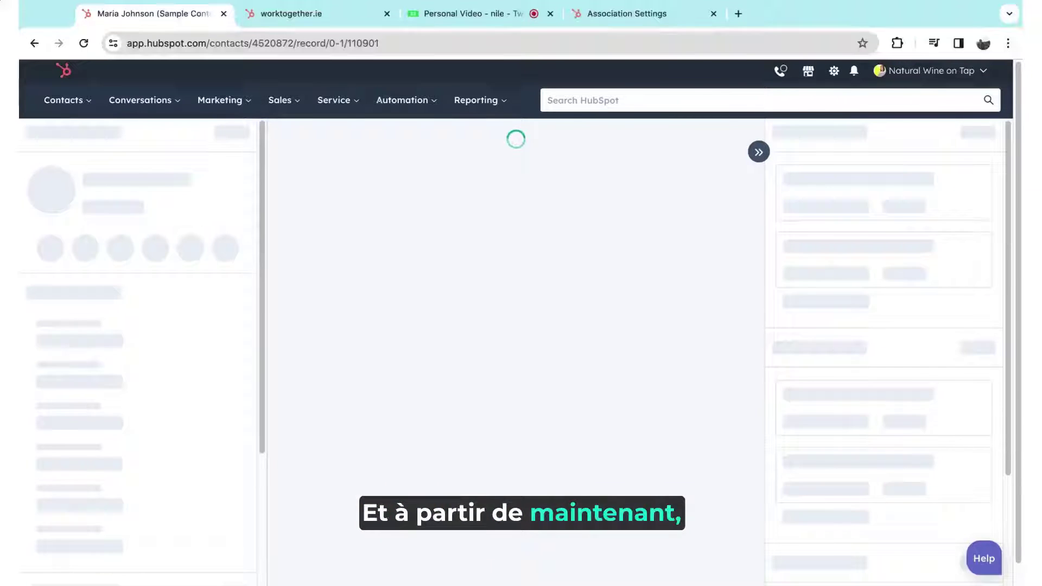
scroll(857, 347, "down", 1)
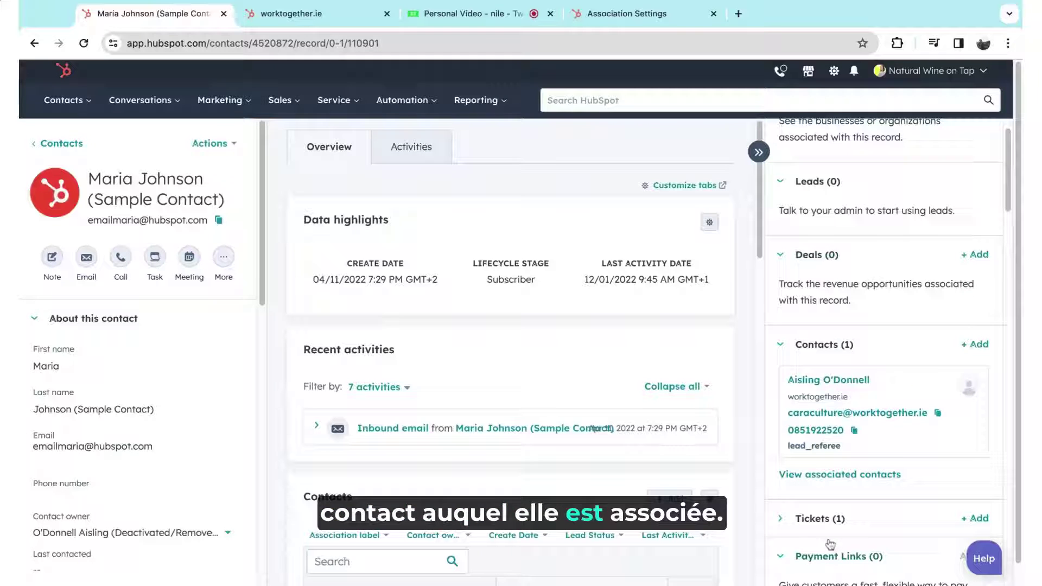
- Return to the Association Settings tab and go to the Deals settings page
left_click(472, 13)
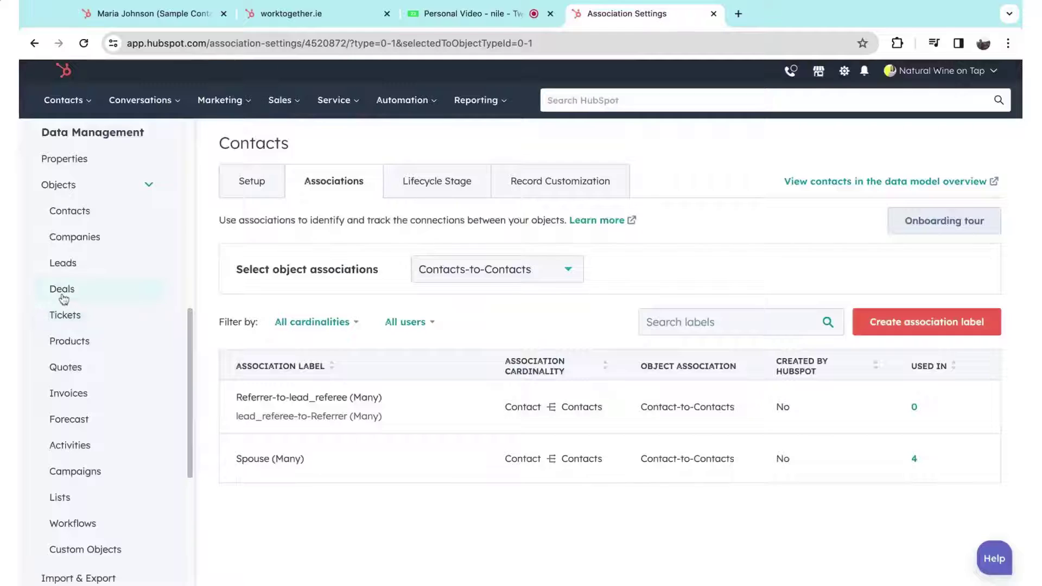
left_click(62, 295)
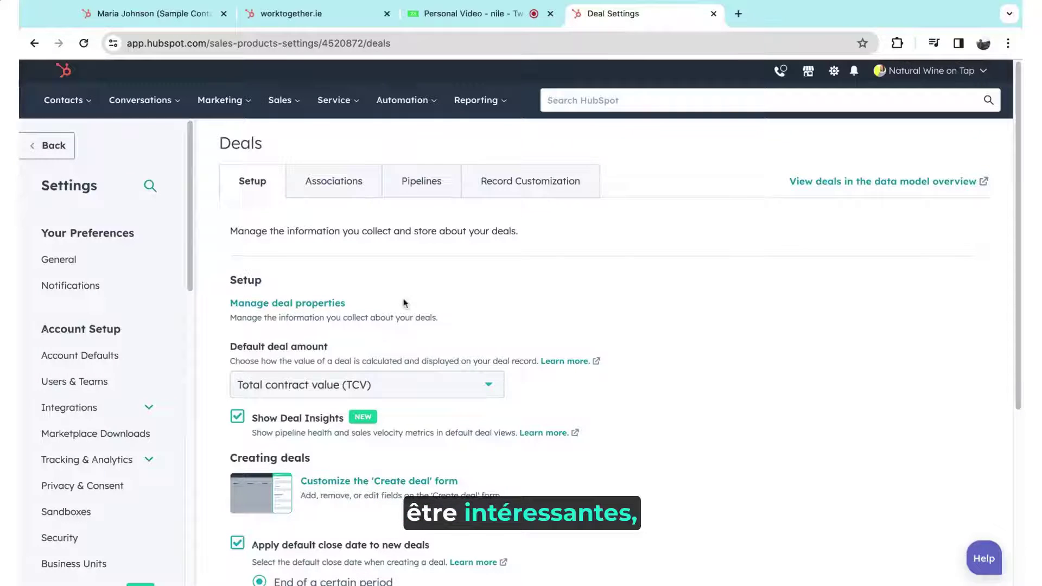
- Show the Deals-to-Deals association labels and inspect the Original sale / Renewal pair without saving changes
left_click(321, 181)
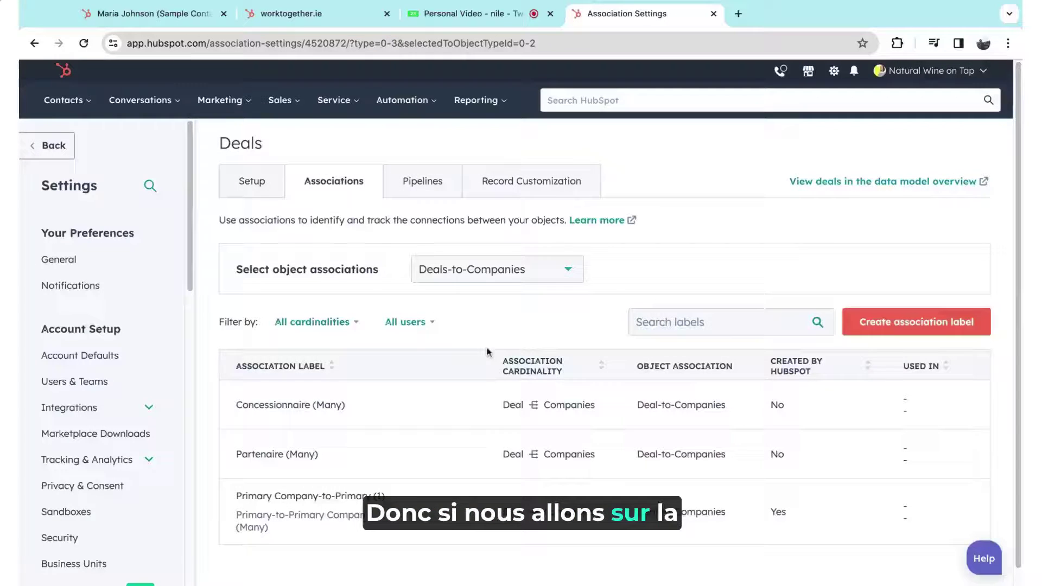
scroll(472, 255, "down", 1)
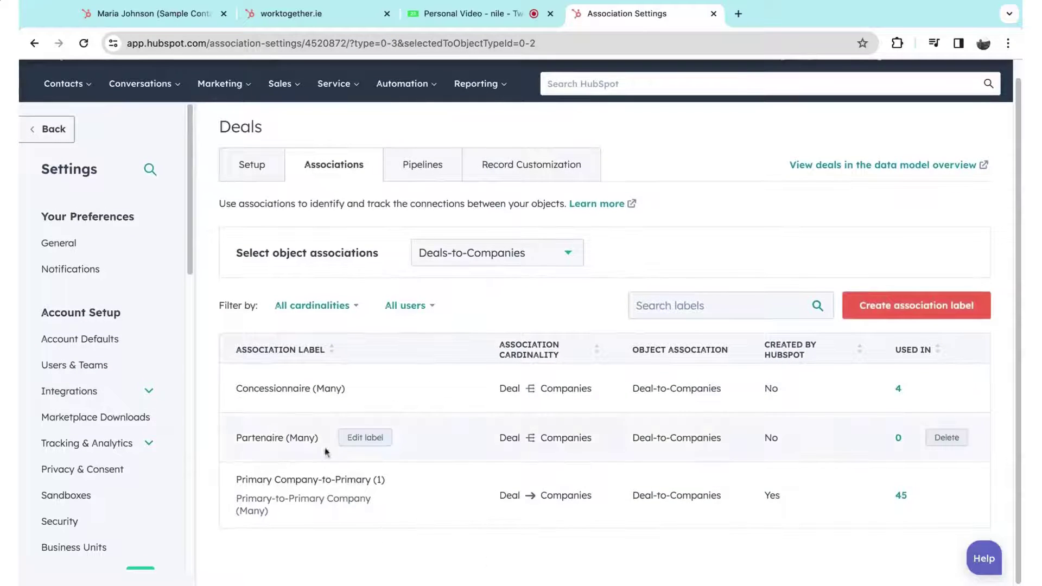
left_click(467, 254)
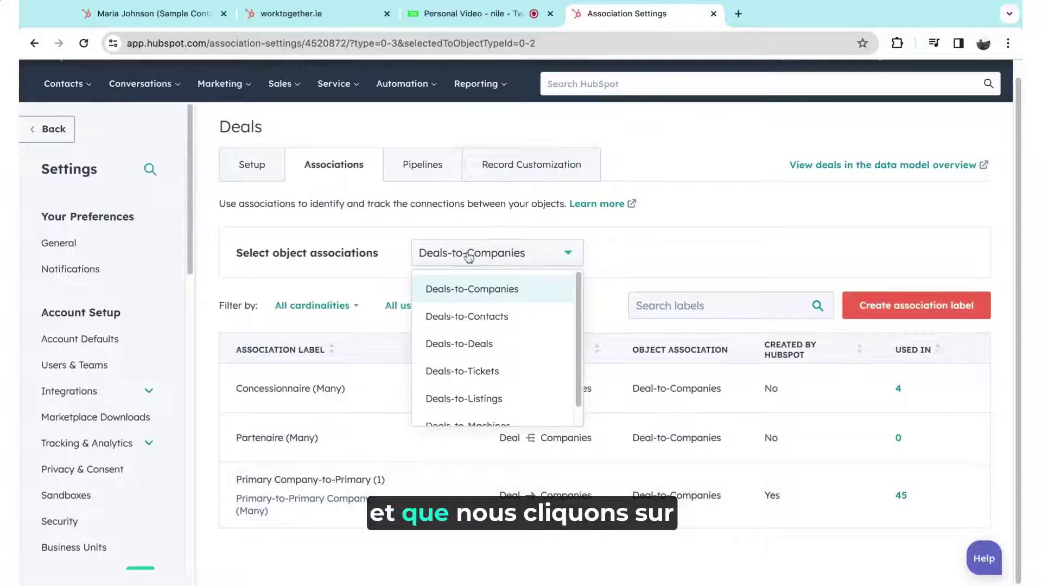
left_click(466, 343)
scroll(526, 349, "down", 1)
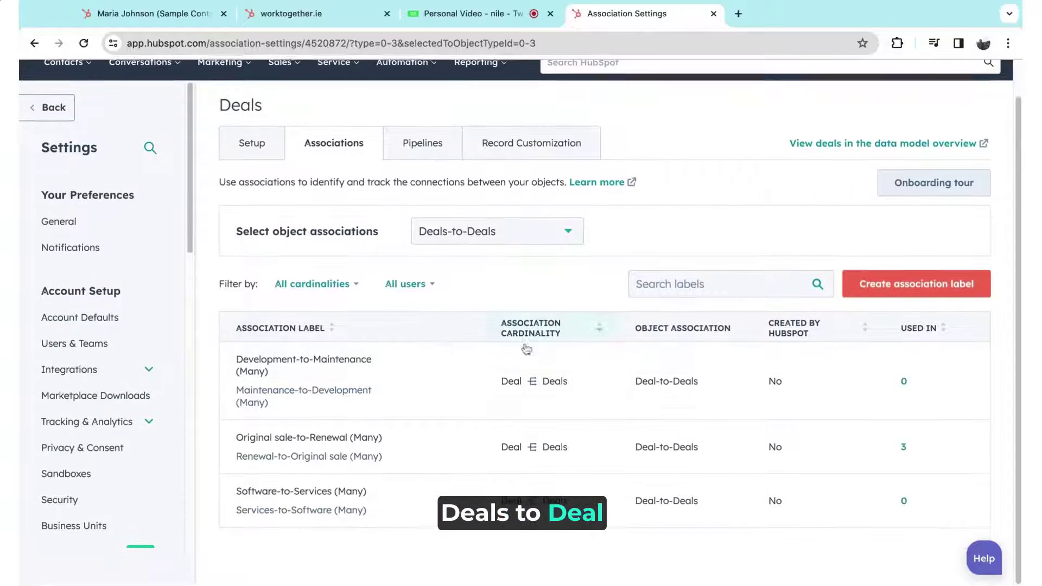
left_click(434, 450)
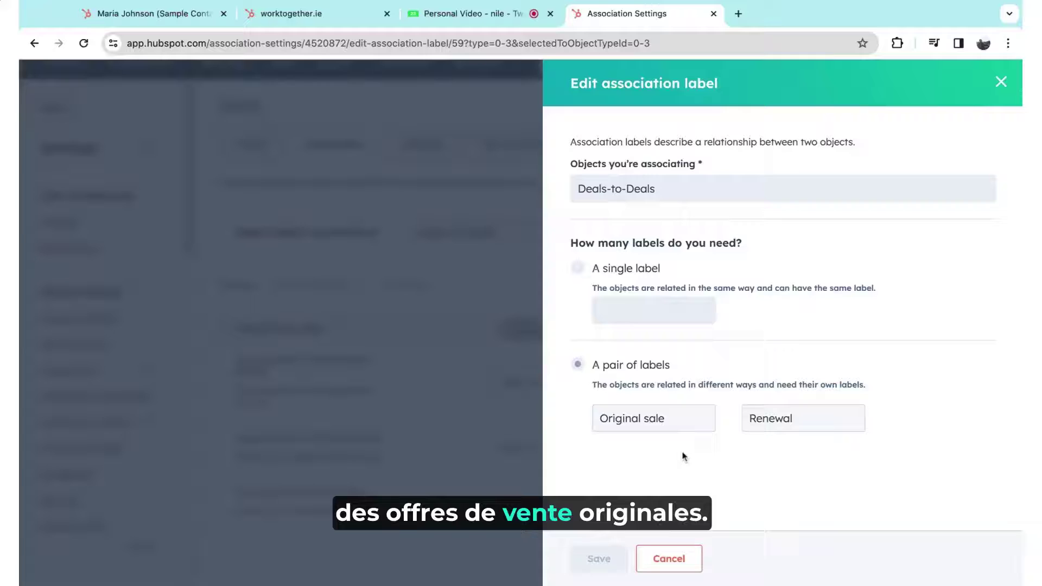
left_click(1000, 82)
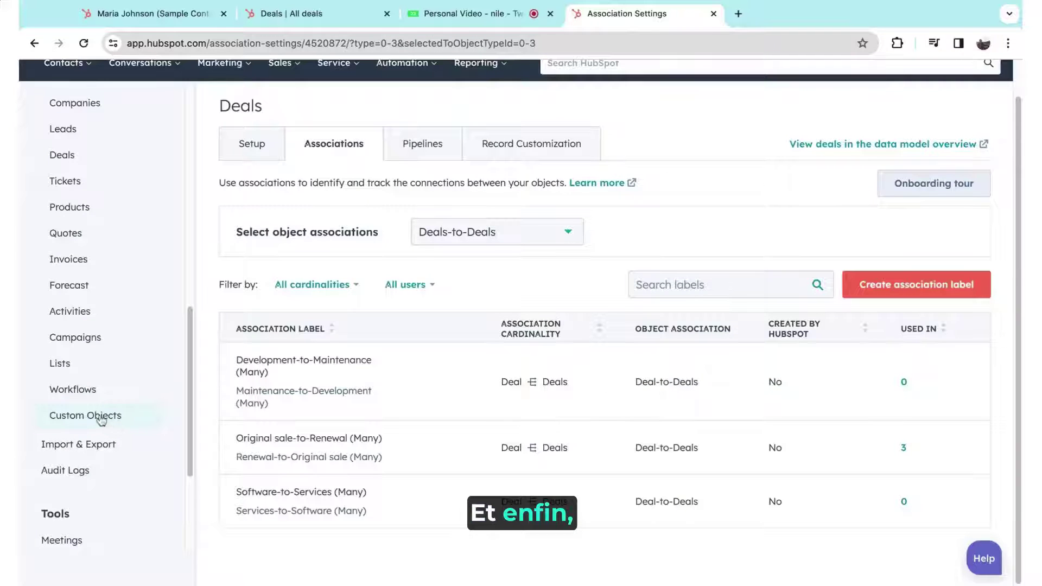
- Open the Listings custom object's associations and list its existing Contacts, Deals and Machines pairings
left_click(93, 415)
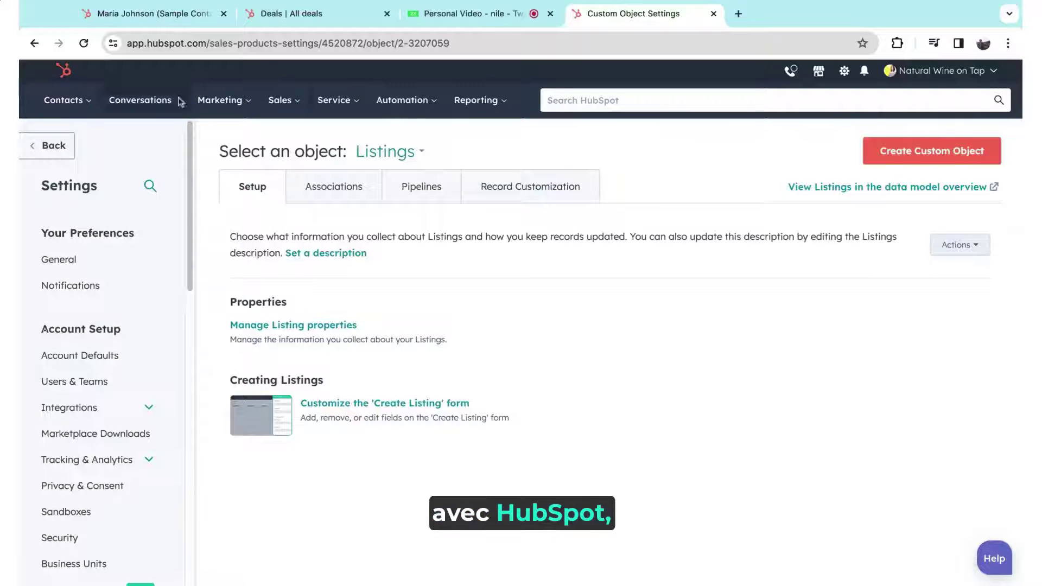
left_click(336, 183)
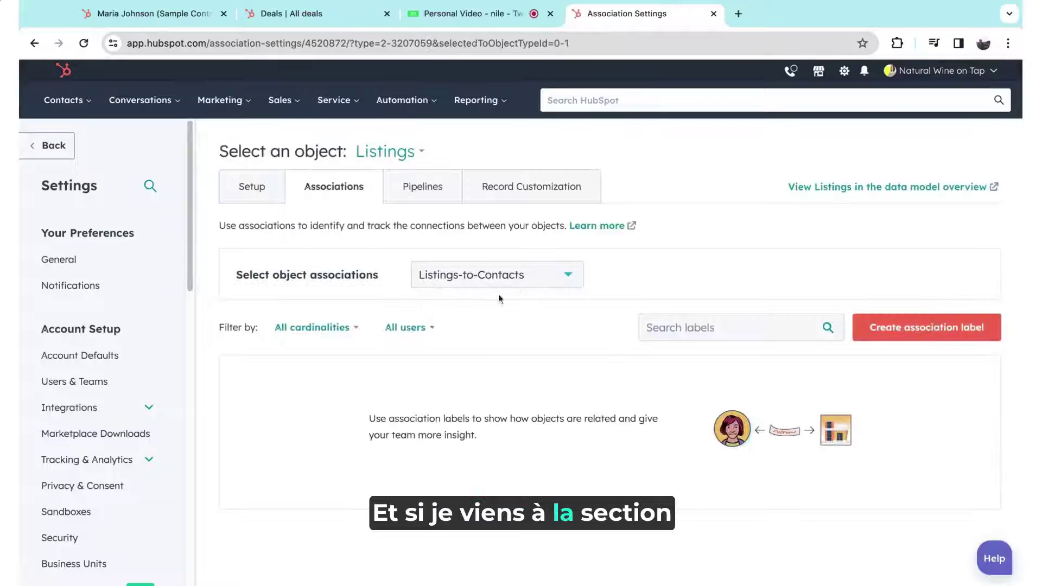
left_click(519, 286)
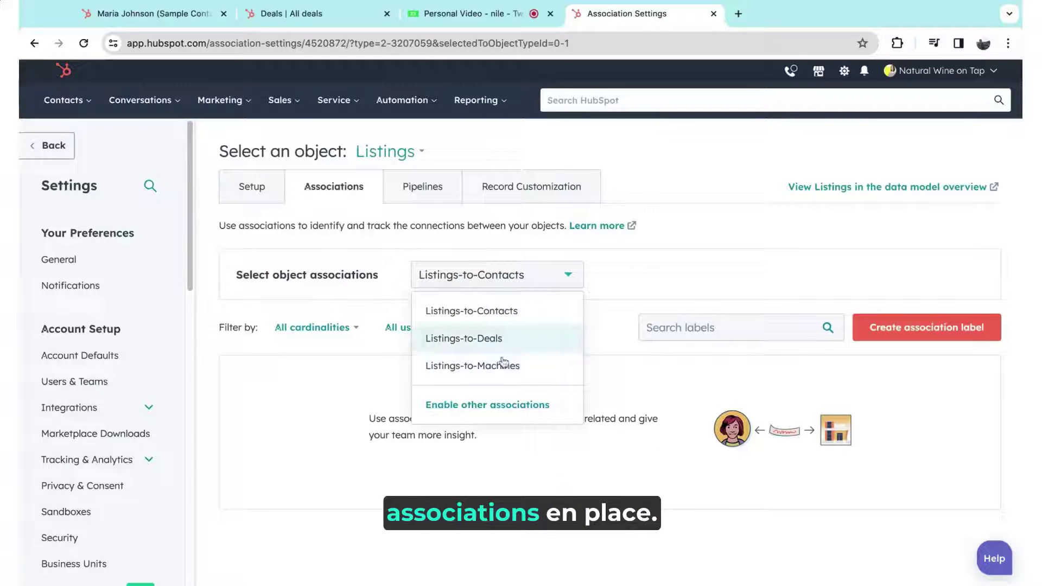
- Enable a new Listings-to-Listings association for the Listings object
left_click(491, 405)
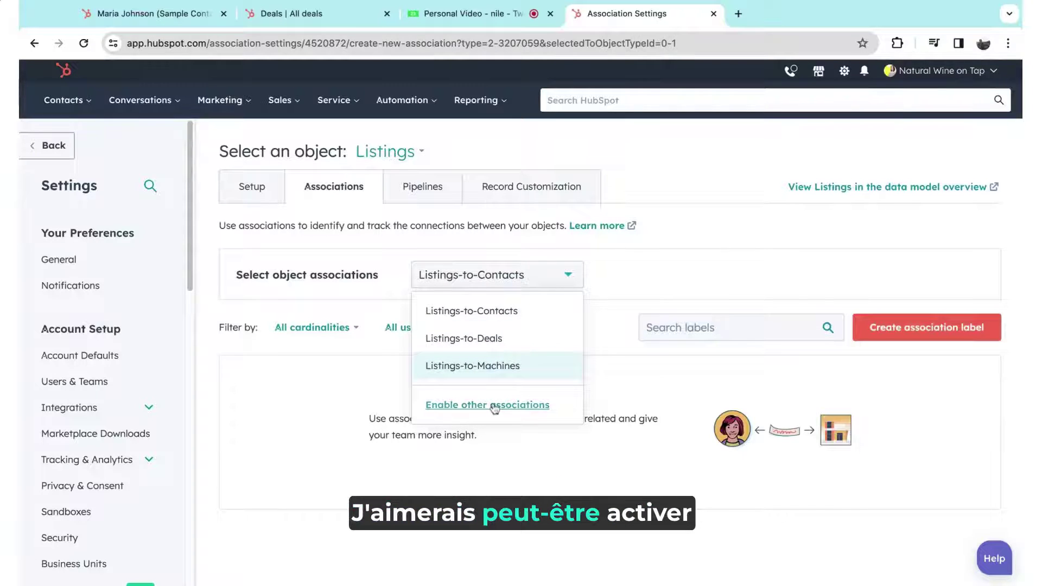
left_click(457, 213)
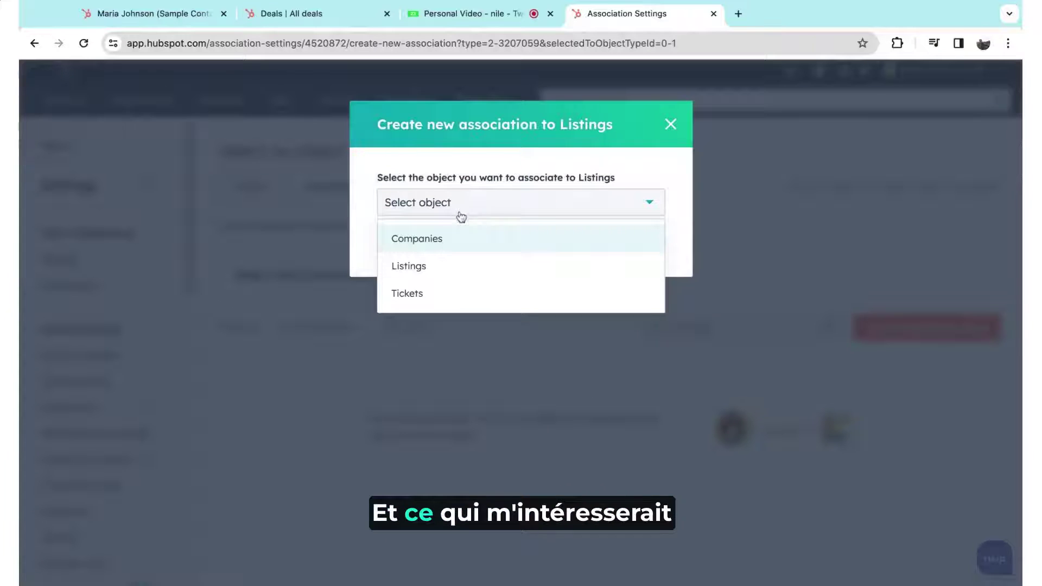
left_click(418, 272)
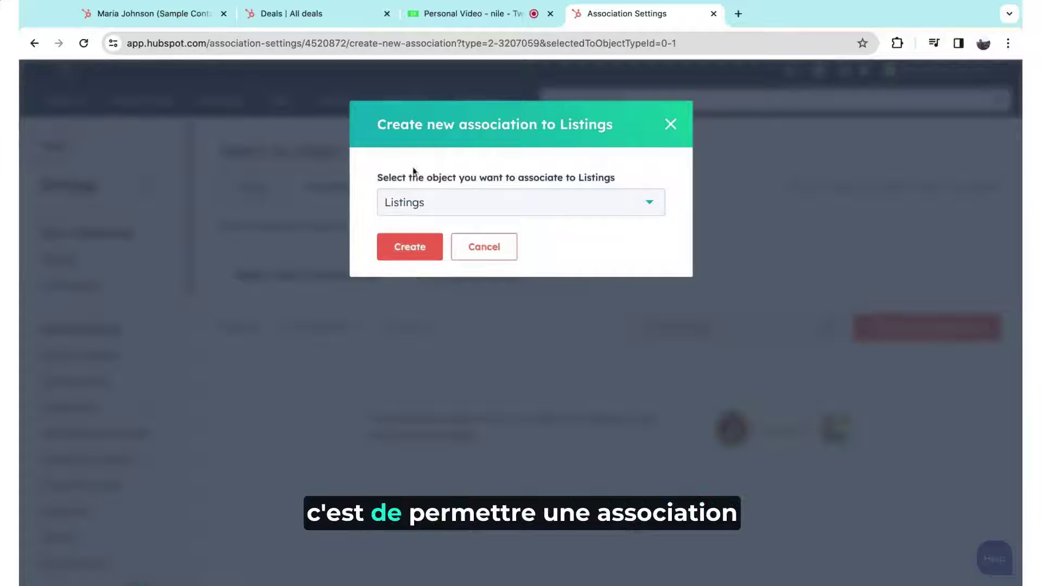
left_click(416, 255)
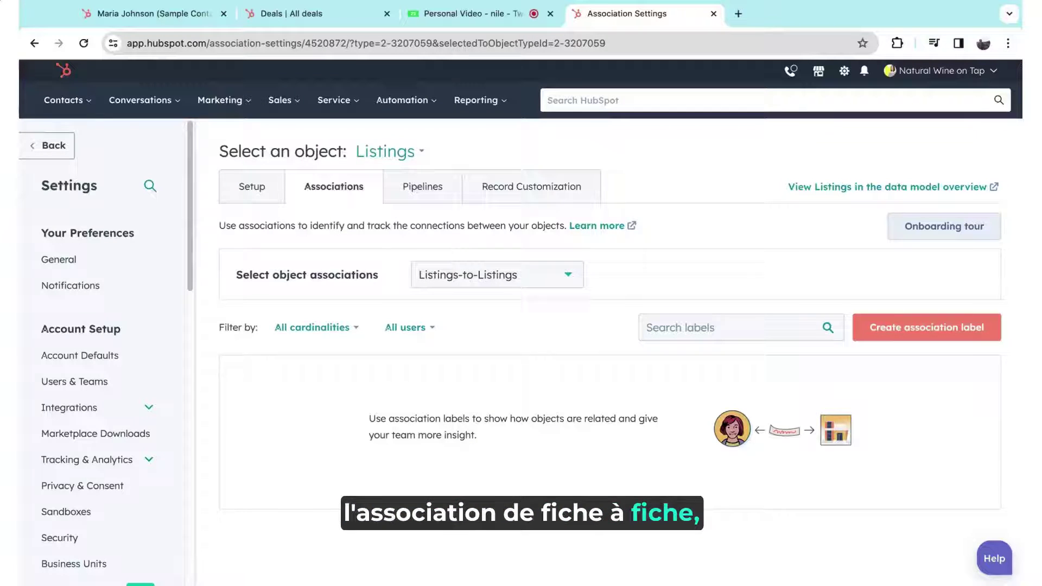
- Dismiss the guided tour and create the label pair 'Residence X 2023' / 'individual unit'
left_click(911, 335)
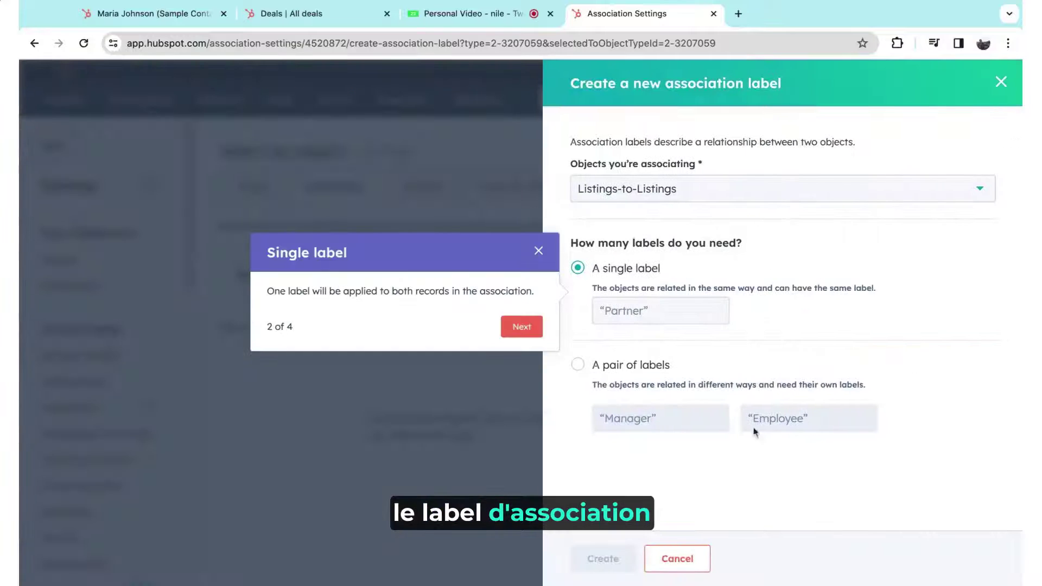
left_click(538, 250)
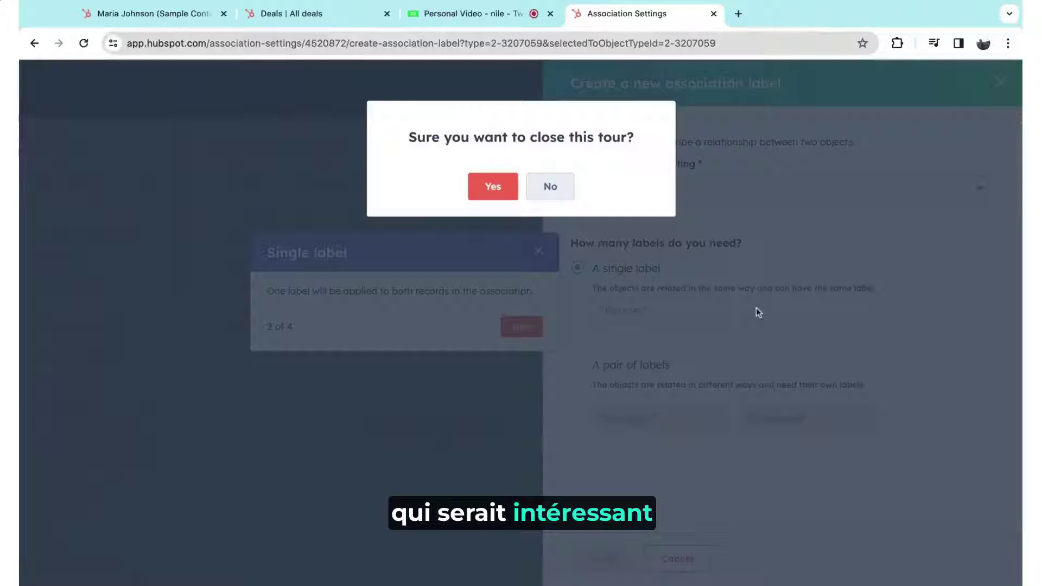
left_click(500, 189)
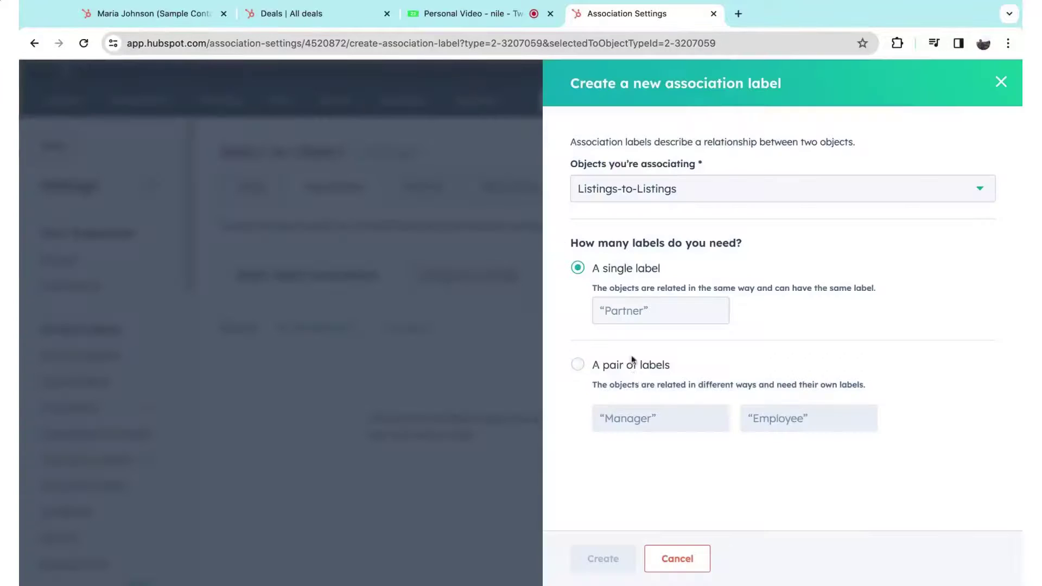
left_click(597, 368)
left_click(646, 428)
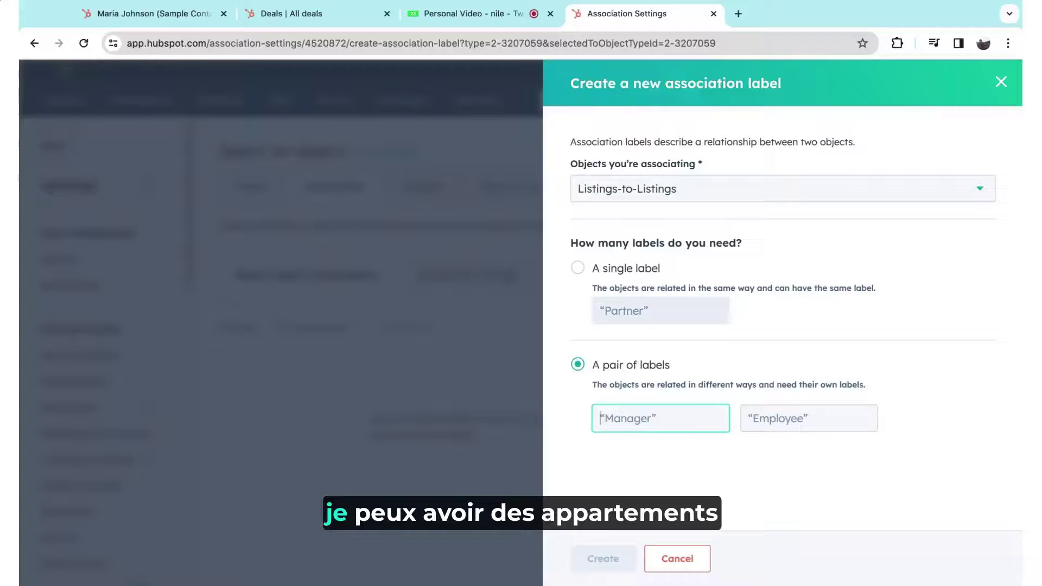
left_click(582, 470)
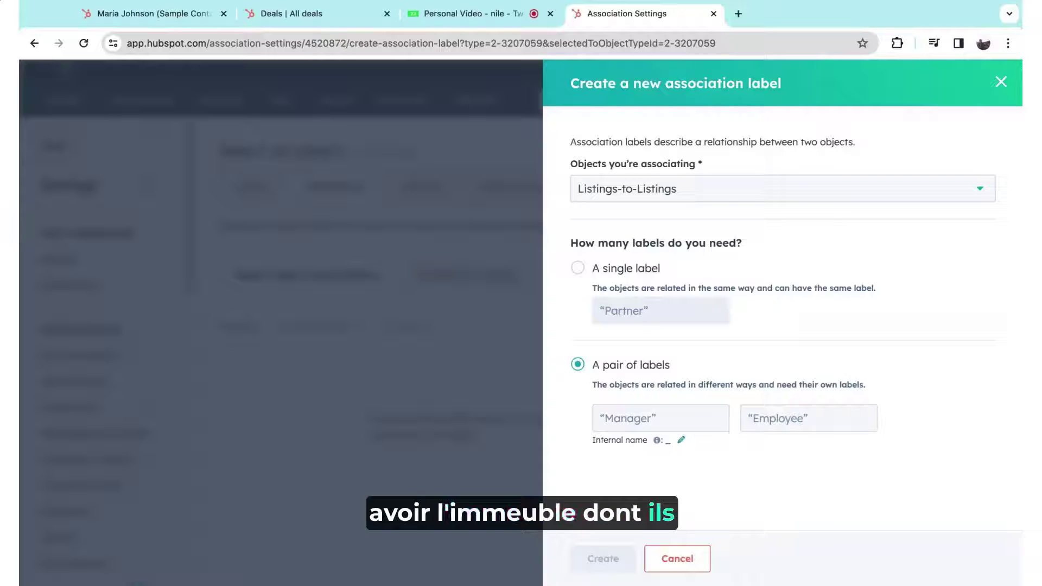
left_click(614, 419)
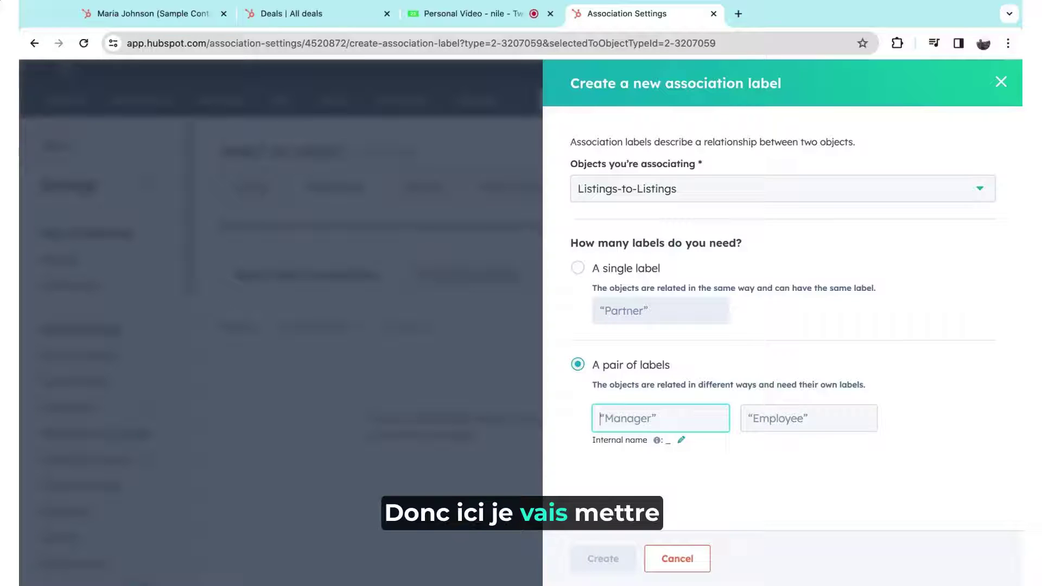
type("Residence")
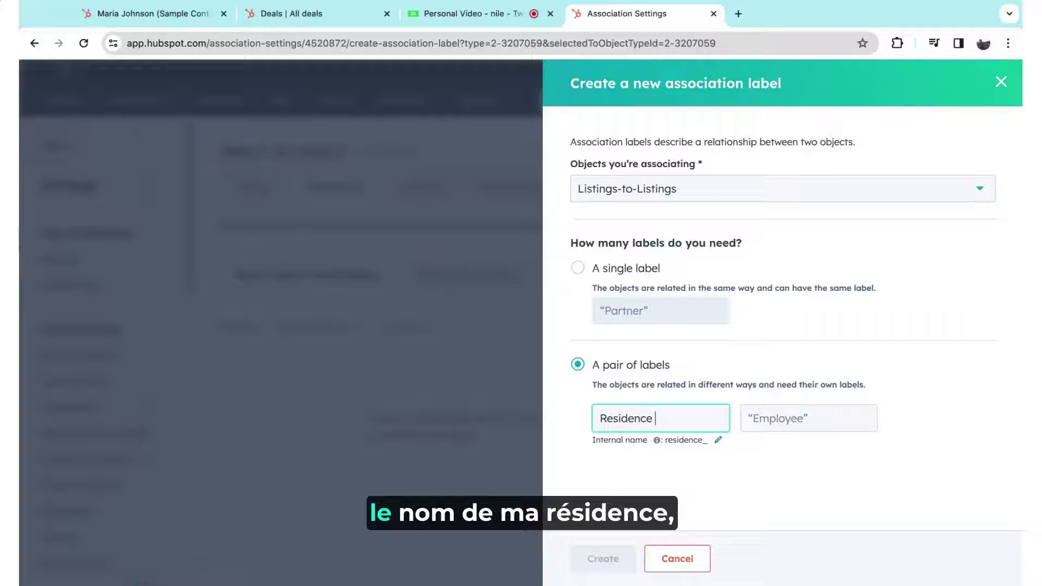
type(" X 2")
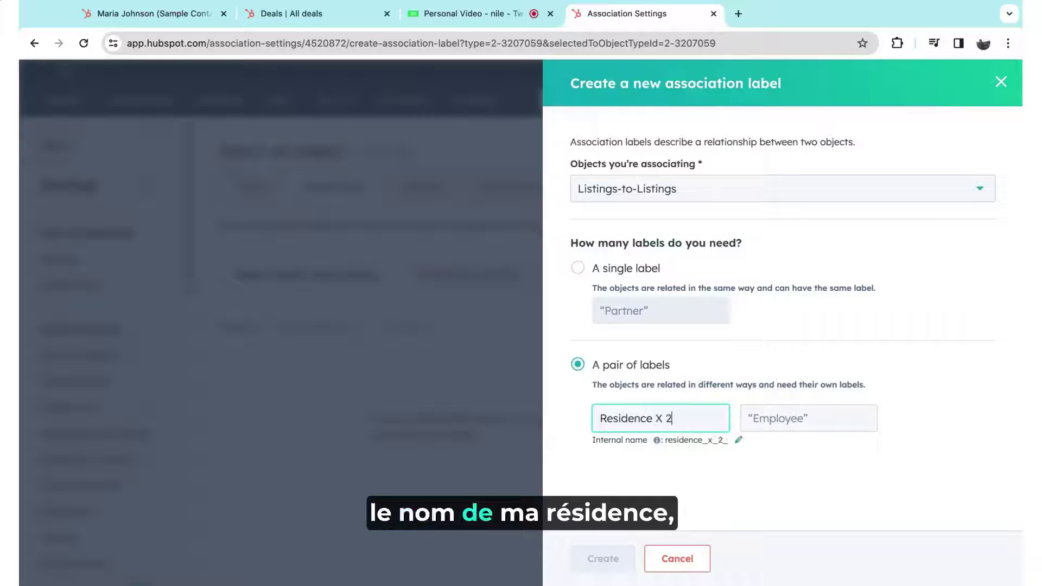
type("023")
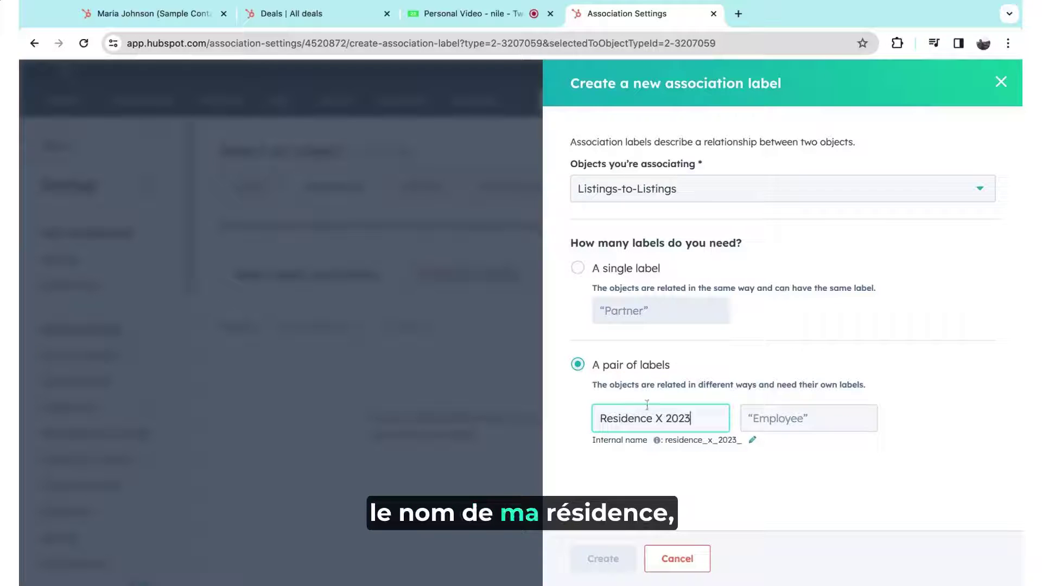
left_click(761, 418)
type("i")
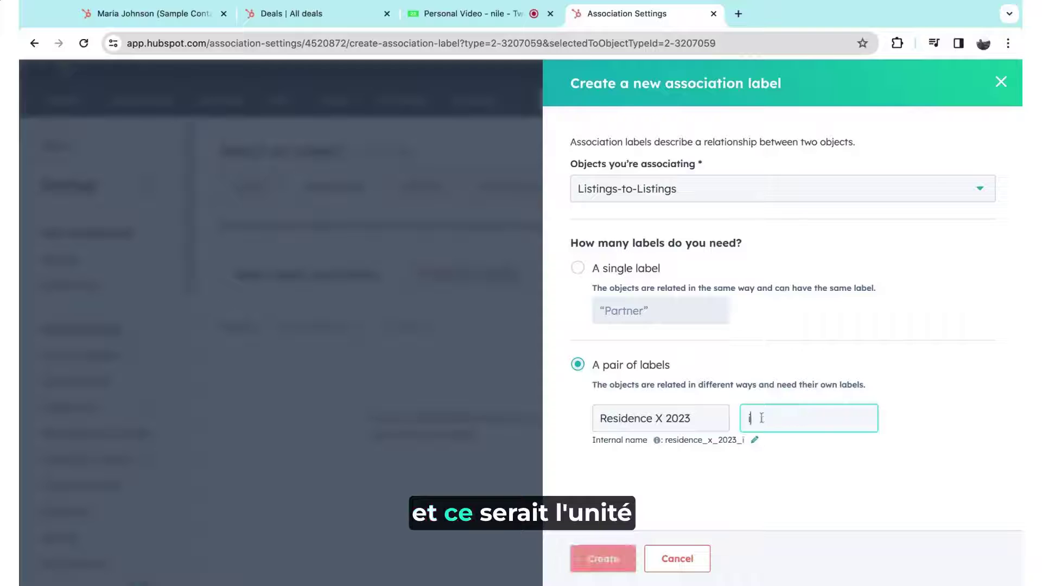
type("ndiv")
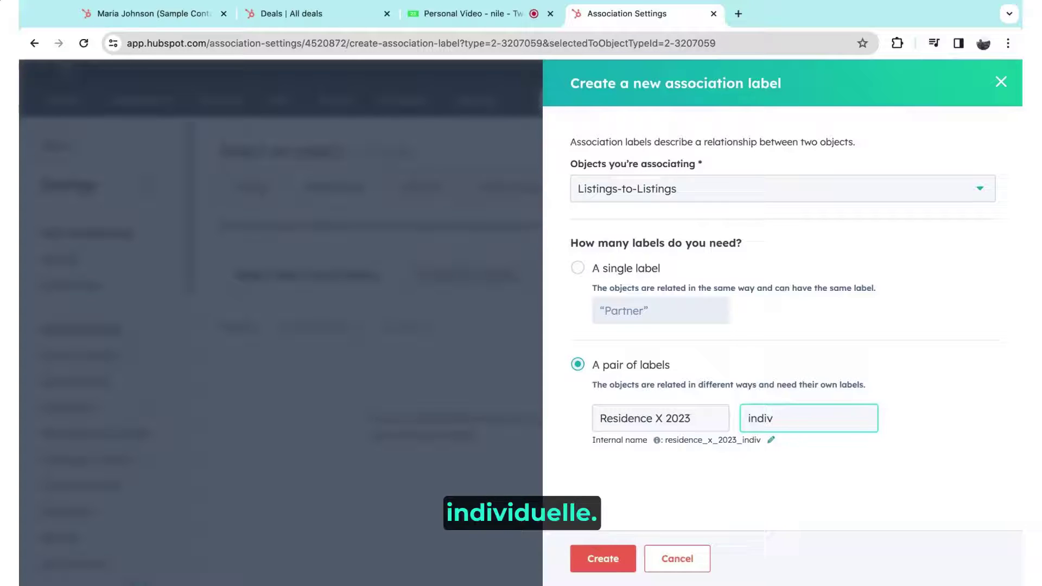
type("idual unit")
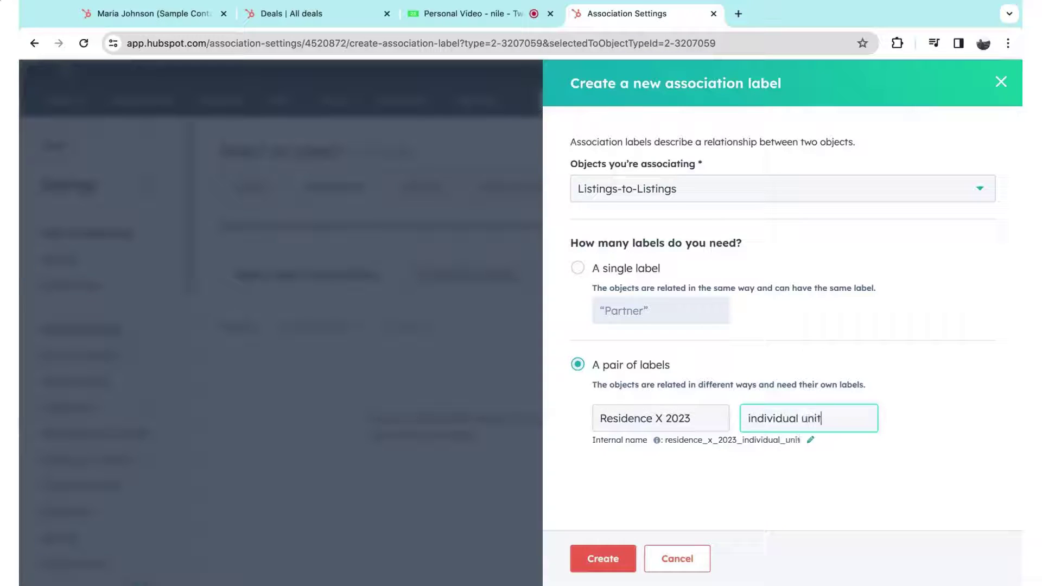
left_click(604, 556)
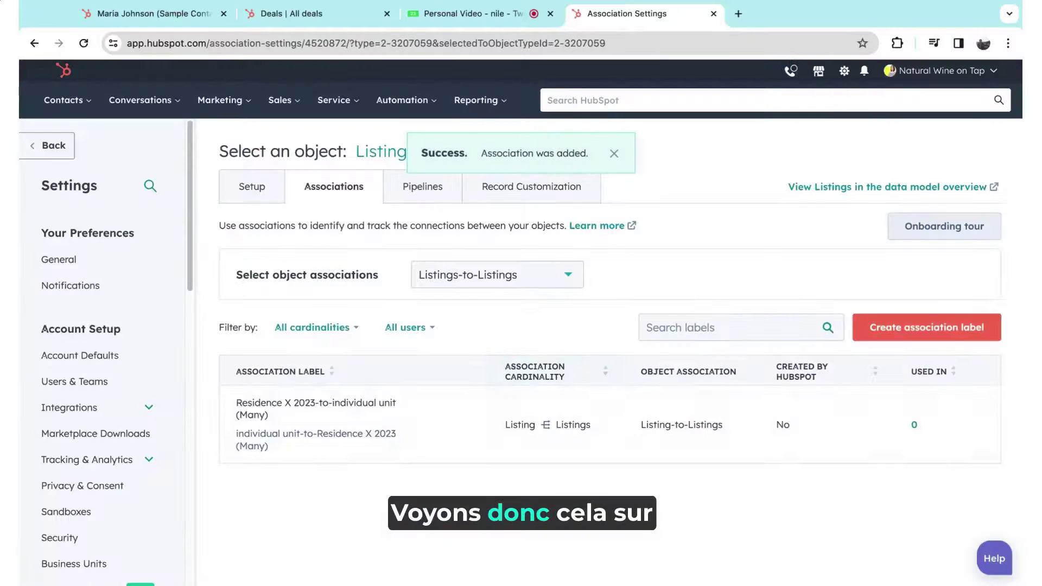
- Go to the Listings custom object records page through the Contacts menu
left_click(51, 100)
mouse_move(133, 250)
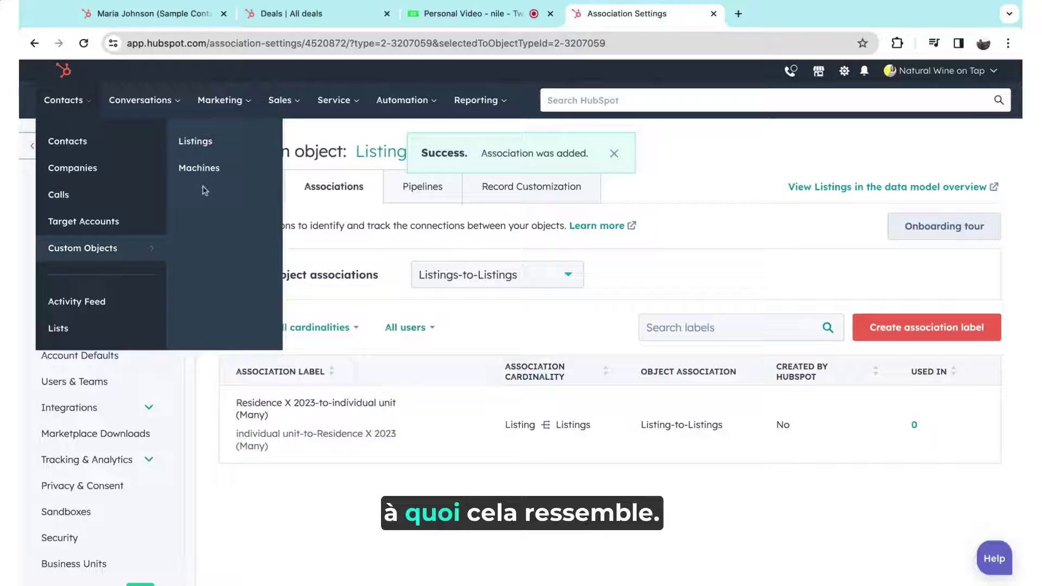
left_click(196, 144)
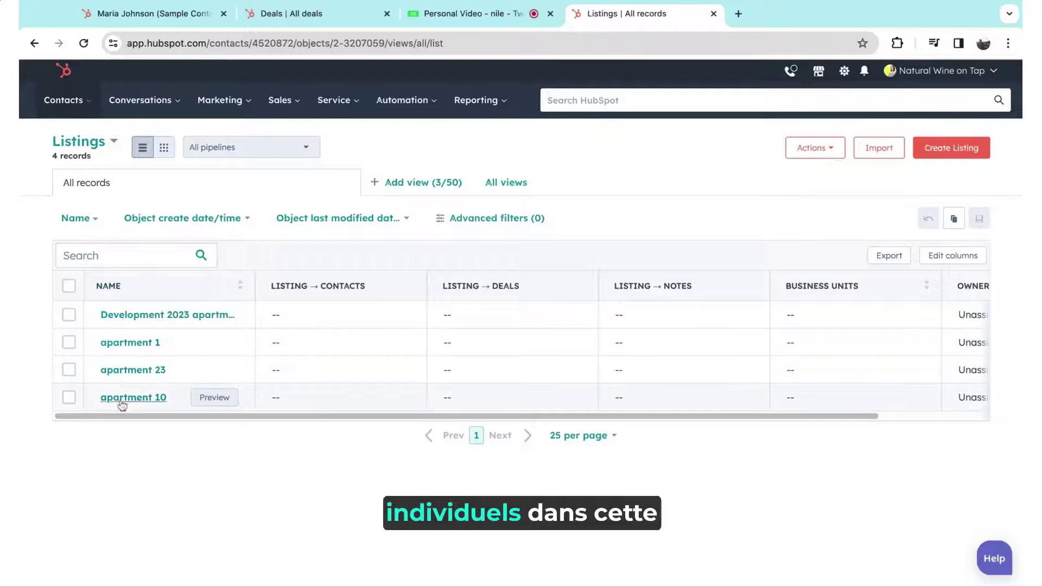
- On apartment 1's record, pick the existing Development 2023 apartment block listing to associate
left_click(138, 349)
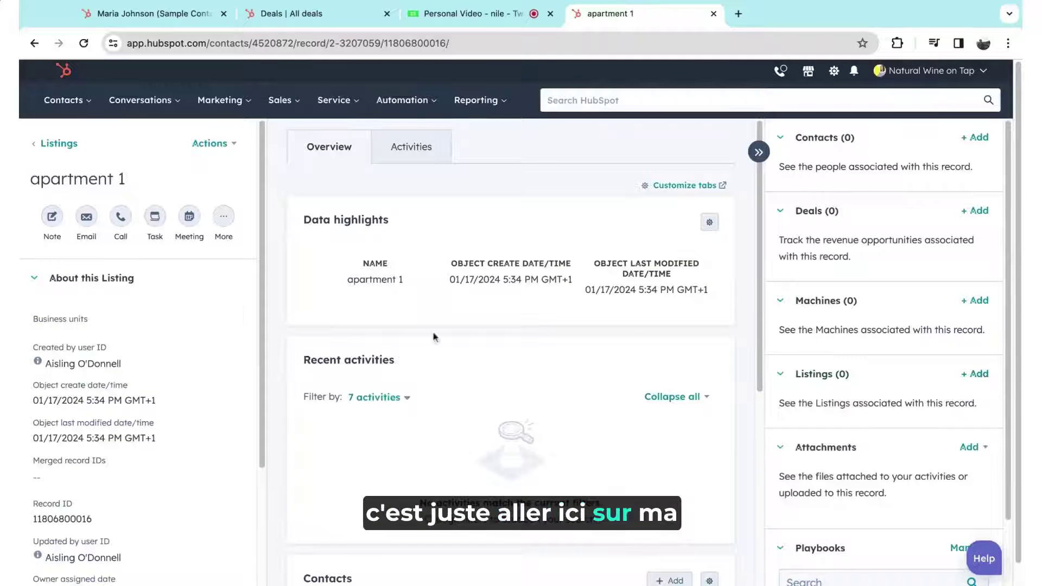
left_click(976, 374)
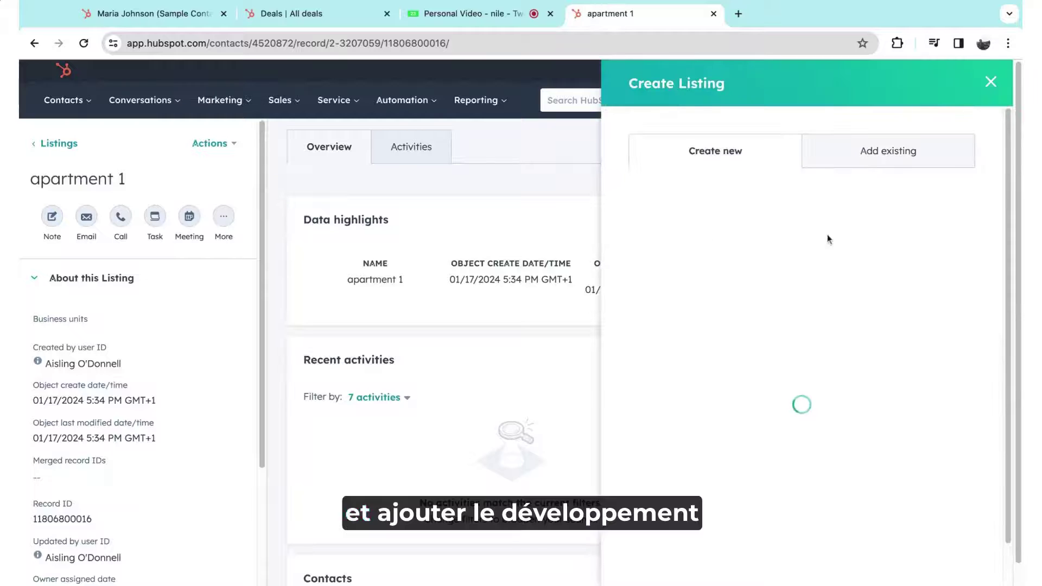
left_click(911, 155)
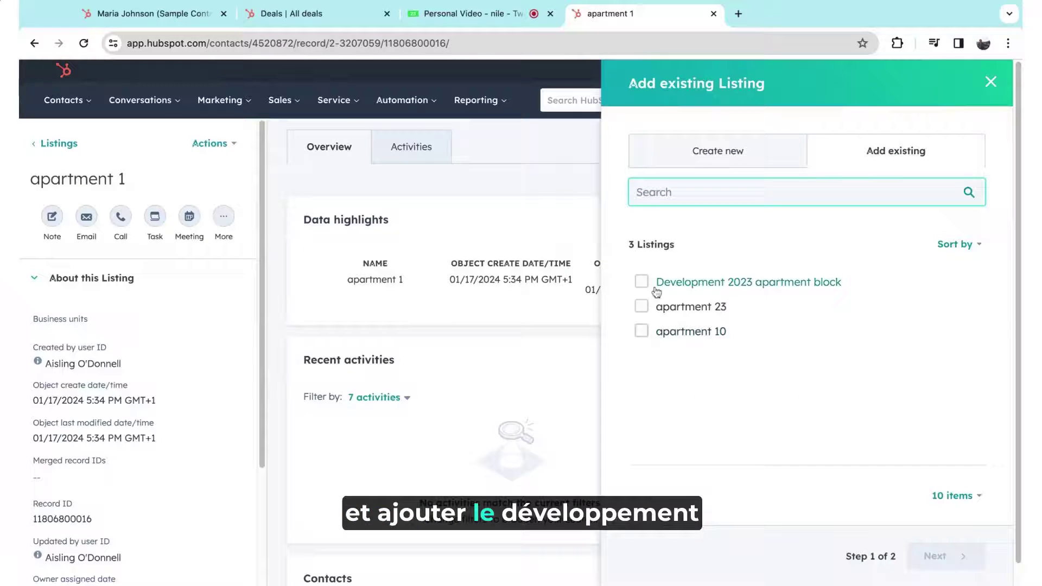
left_click(642, 282)
left_click(940, 554)
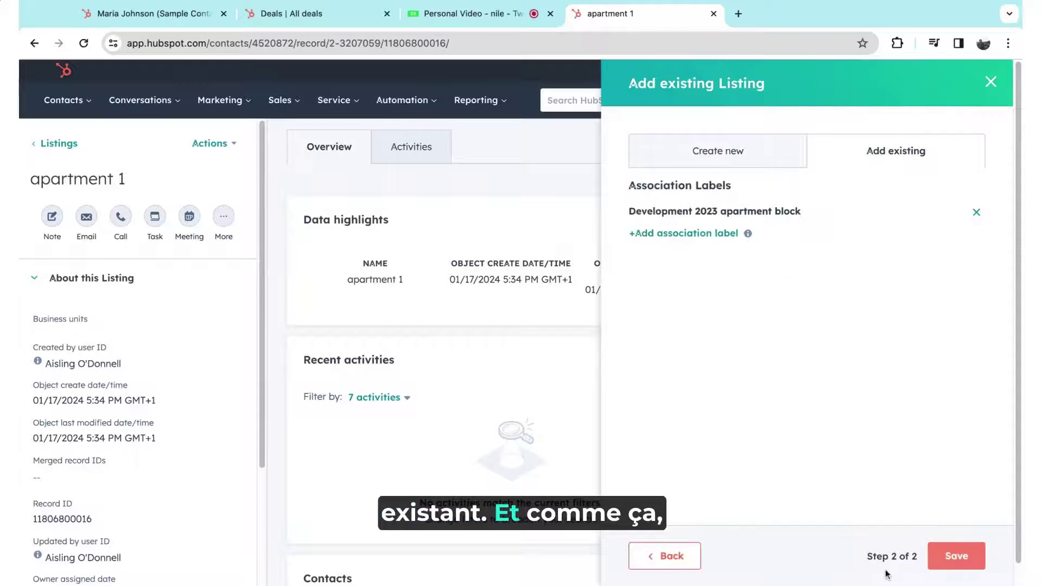
- Label the association Residence X 2023, save it, and open the Development 2023 apartment block record
left_click(708, 233)
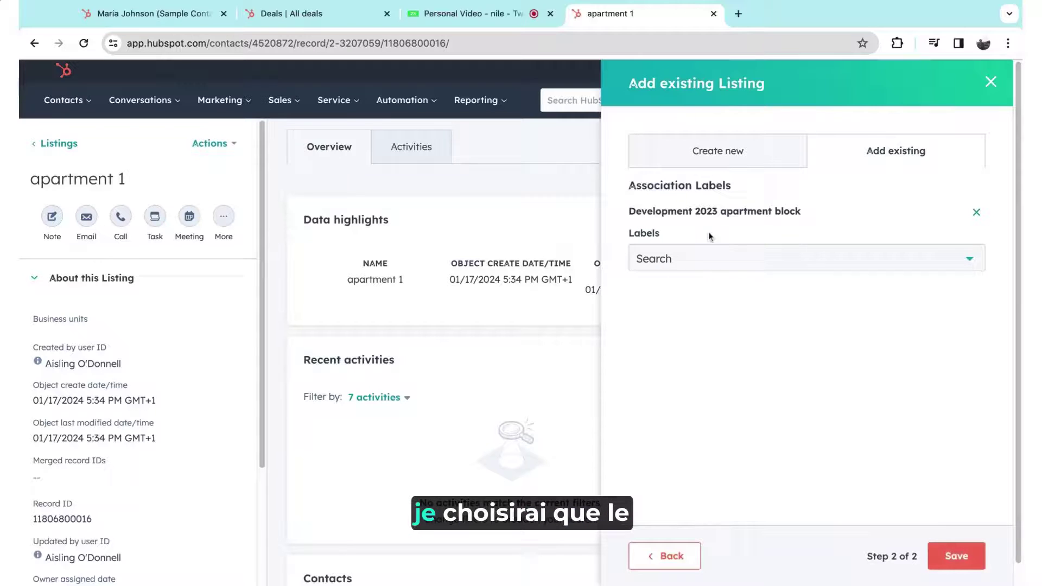
left_click(705, 258)
left_click(679, 375)
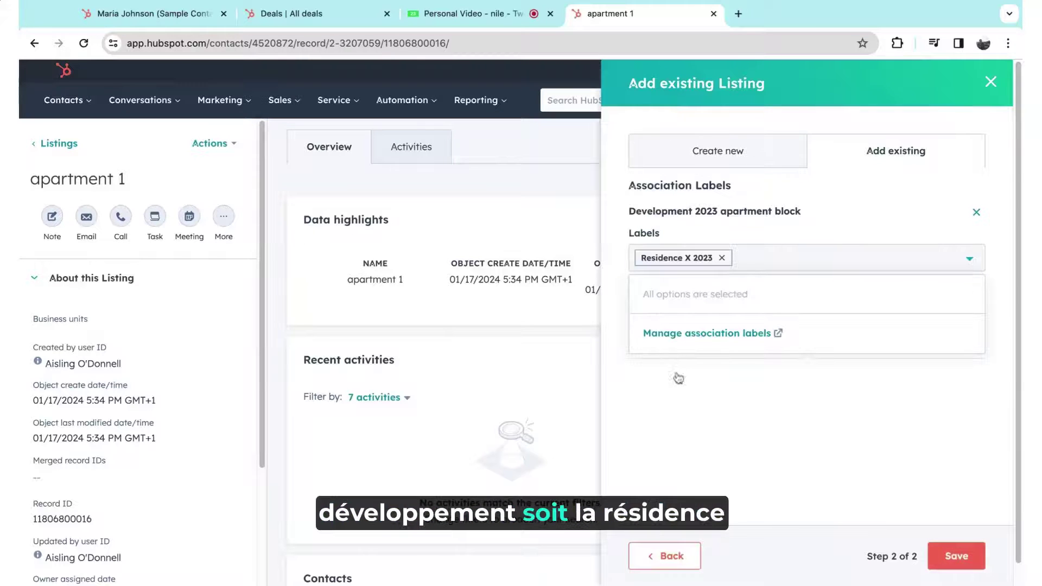
left_click(956, 555)
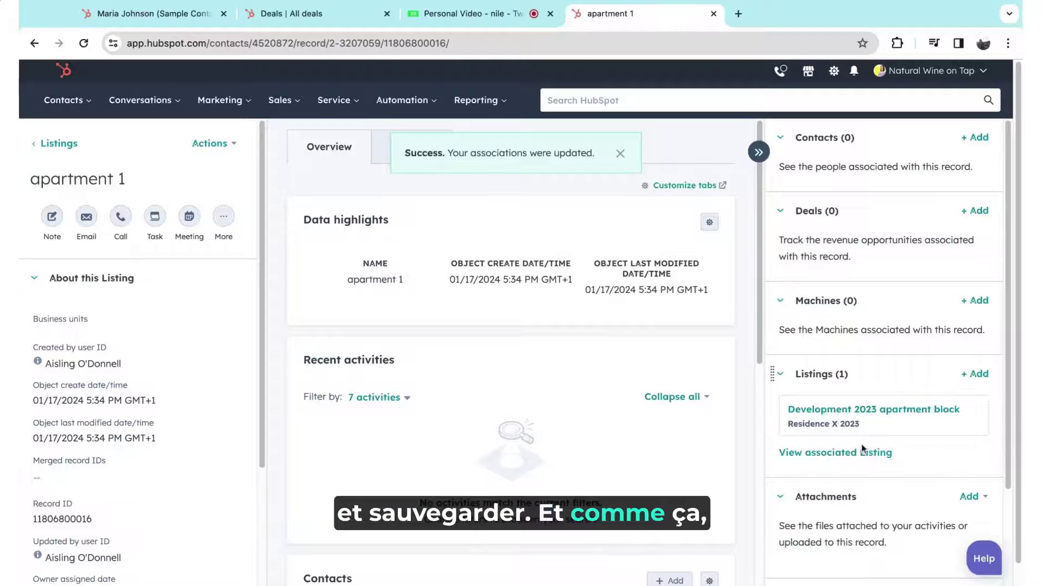
left_click(811, 415)
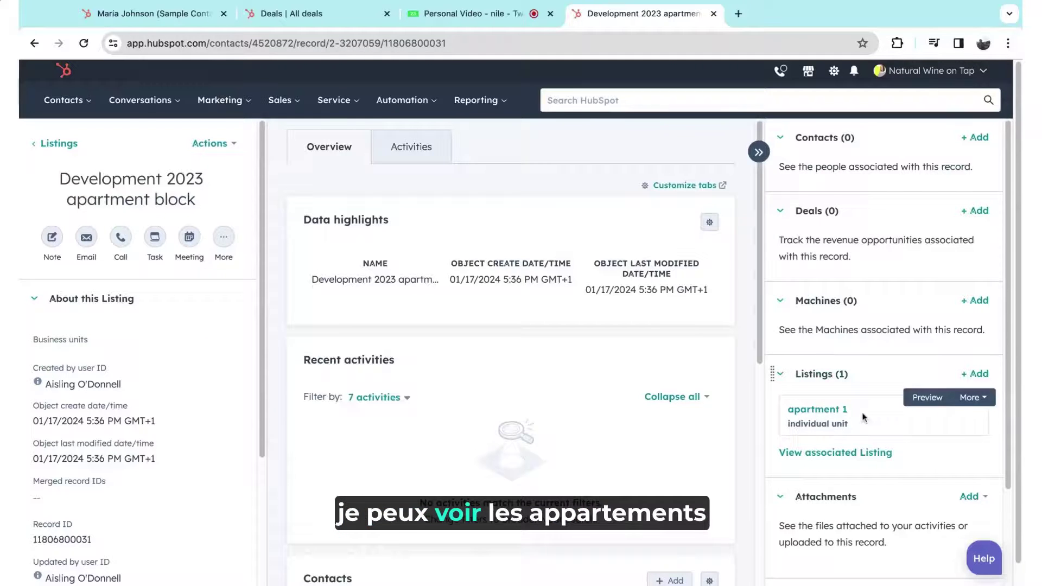
- From the Listings list, open apartment 23 and pick the existing Development 2023 apartment block listing
left_click(63, 144)
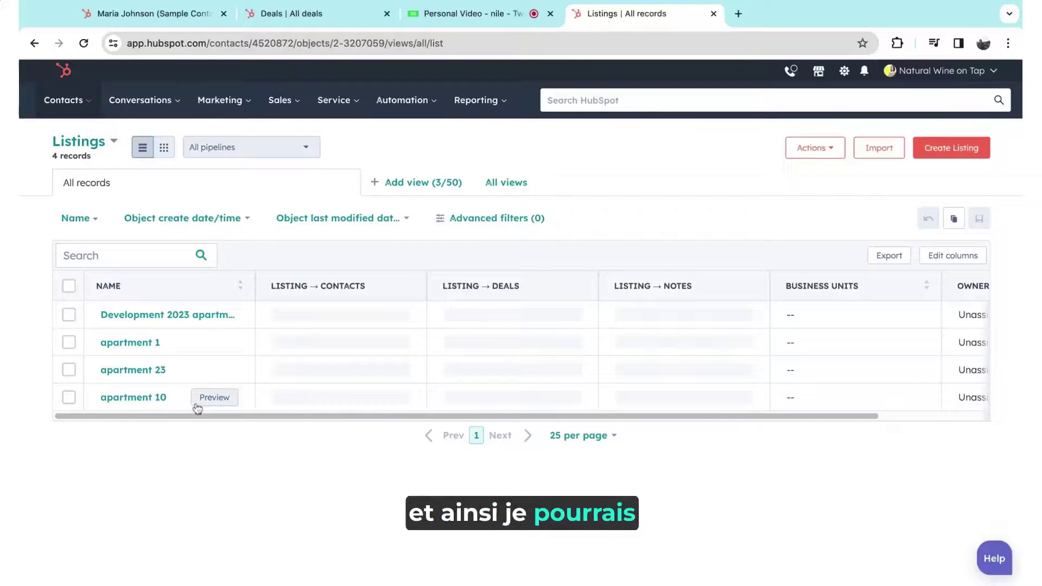
left_click(69, 370)
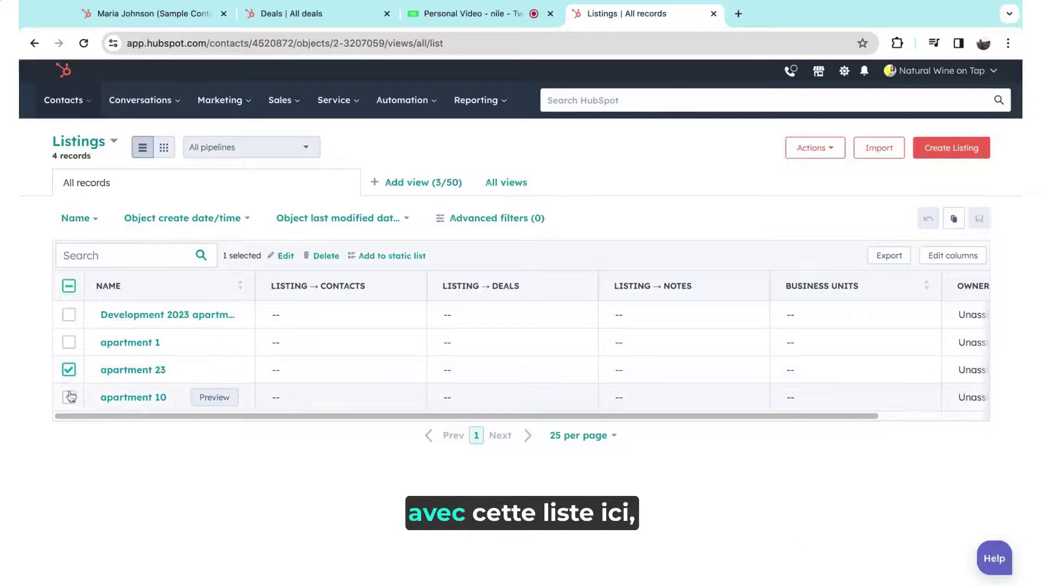
left_click(133, 370)
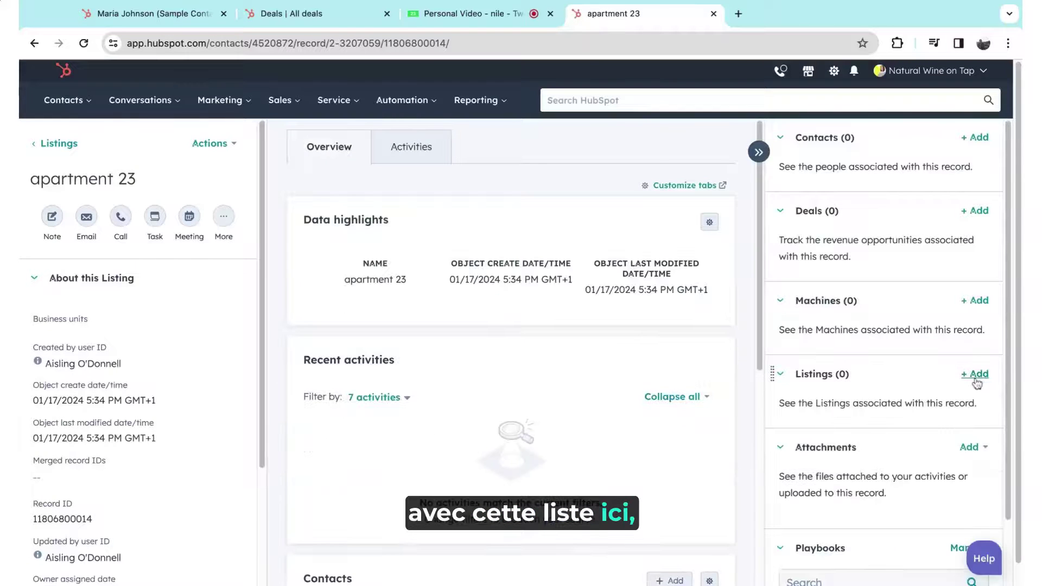
left_click(966, 377)
left_click(868, 151)
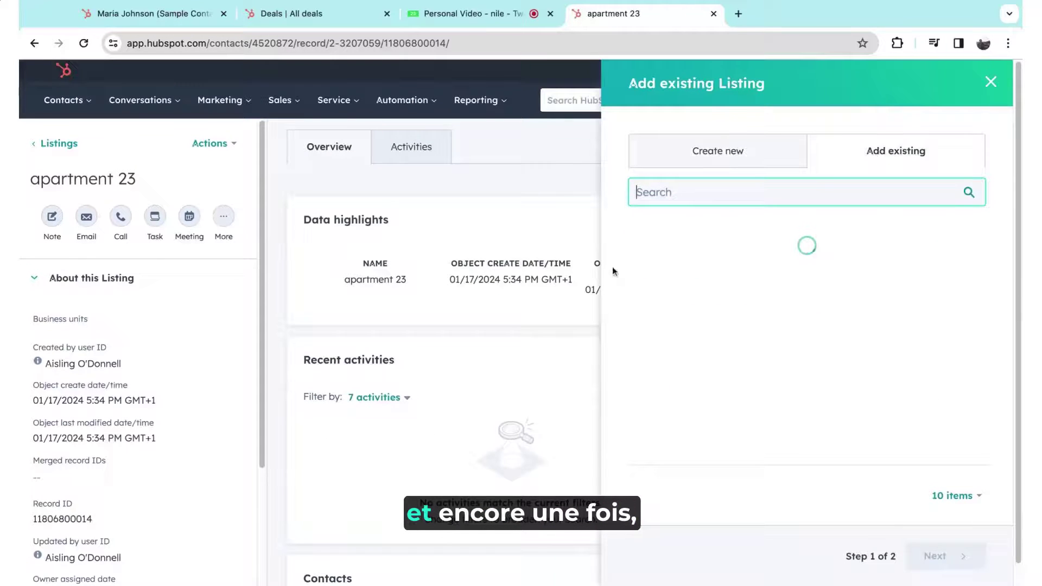
left_click(668, 283)
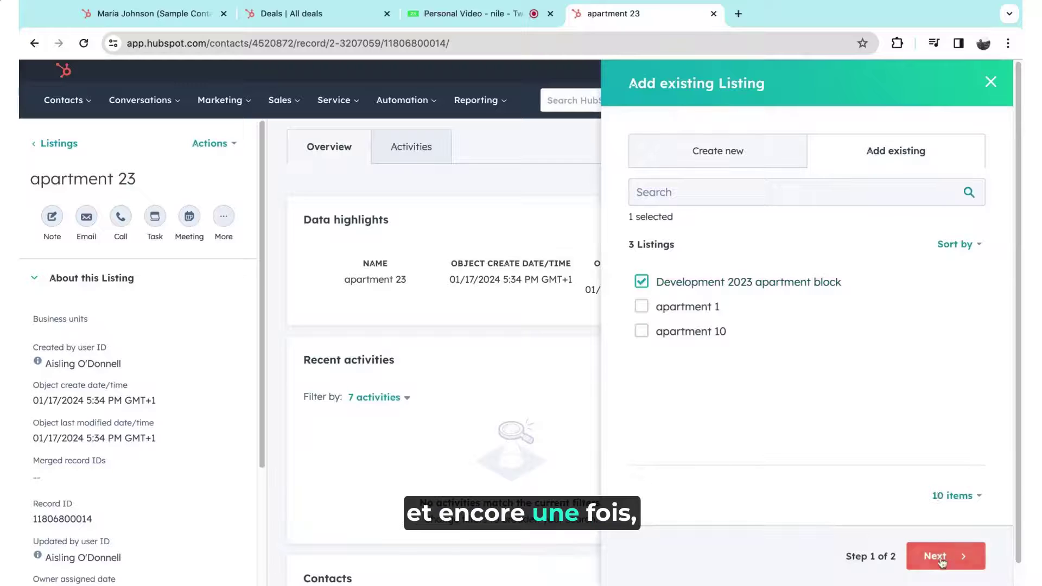
- Give the link the Residence X 2023 label, save it, and open the block's record
left_click(944, 556)
left_click(678, 235)
left_click(705, 258)
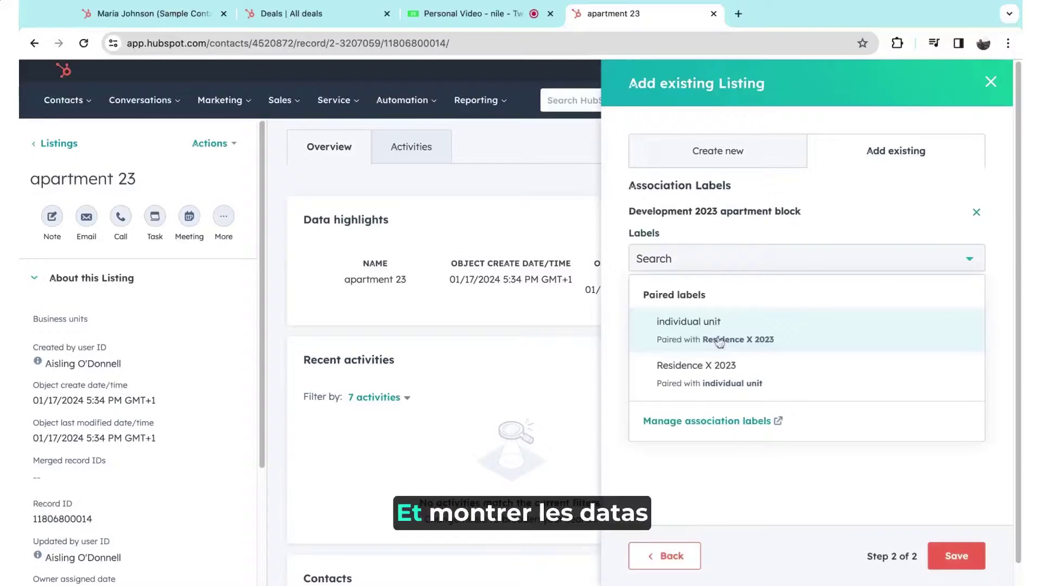
left_click(676, 375)
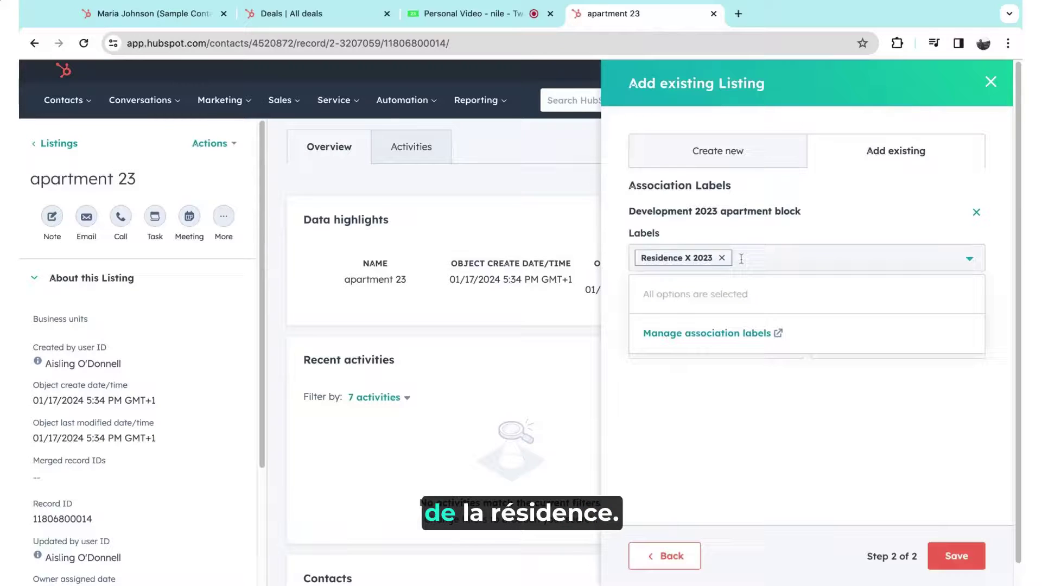
left_click(947, 555)
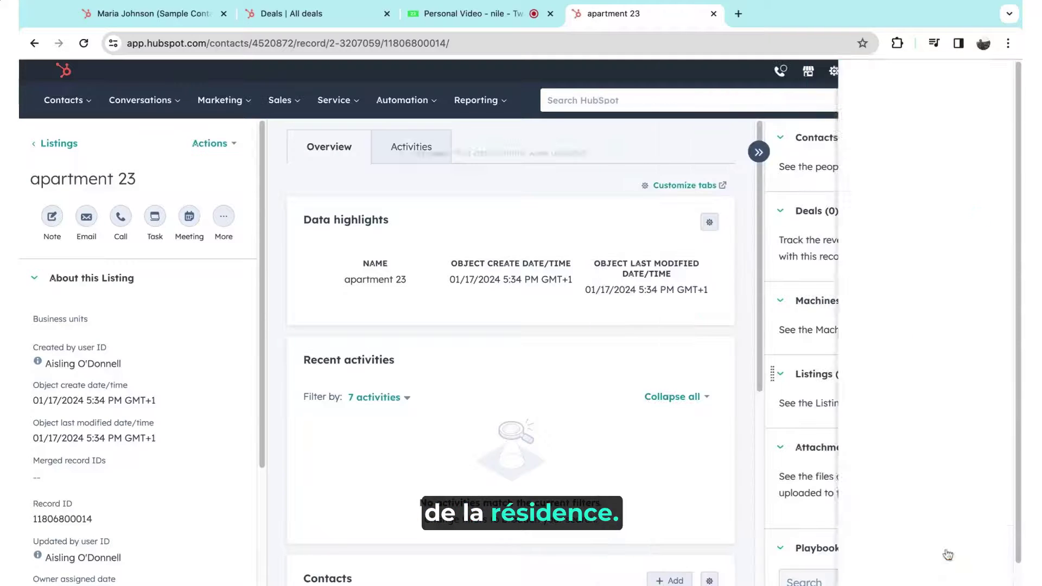
left_click(859, 408)
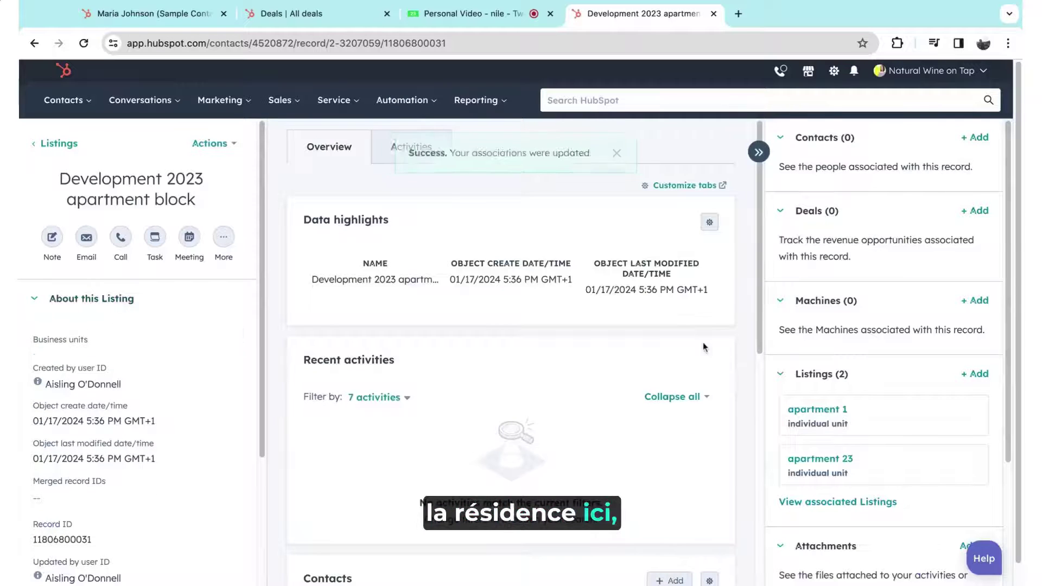
mouse_move(860, 419)
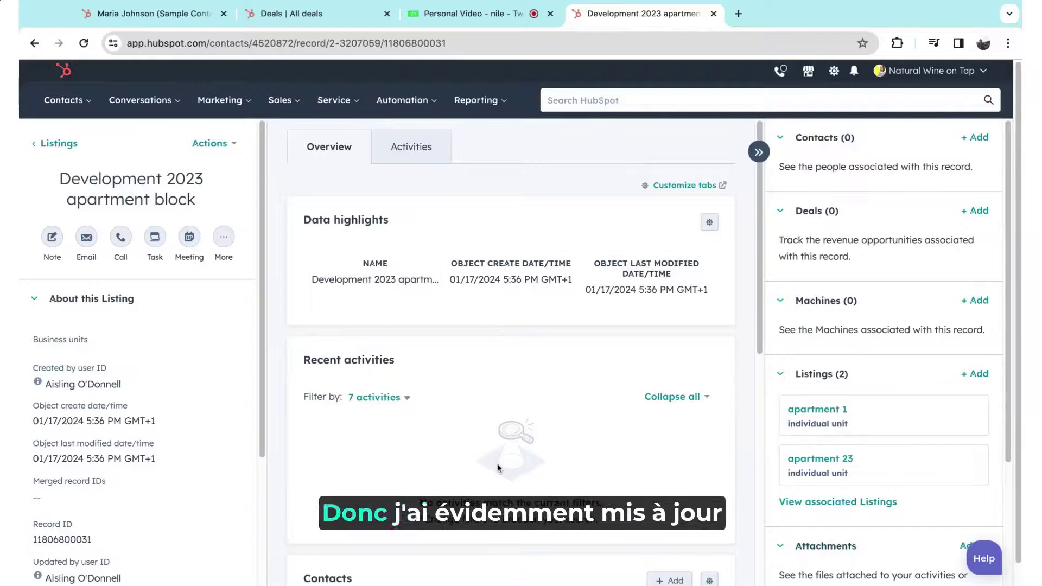
mouse_move(787, 433)
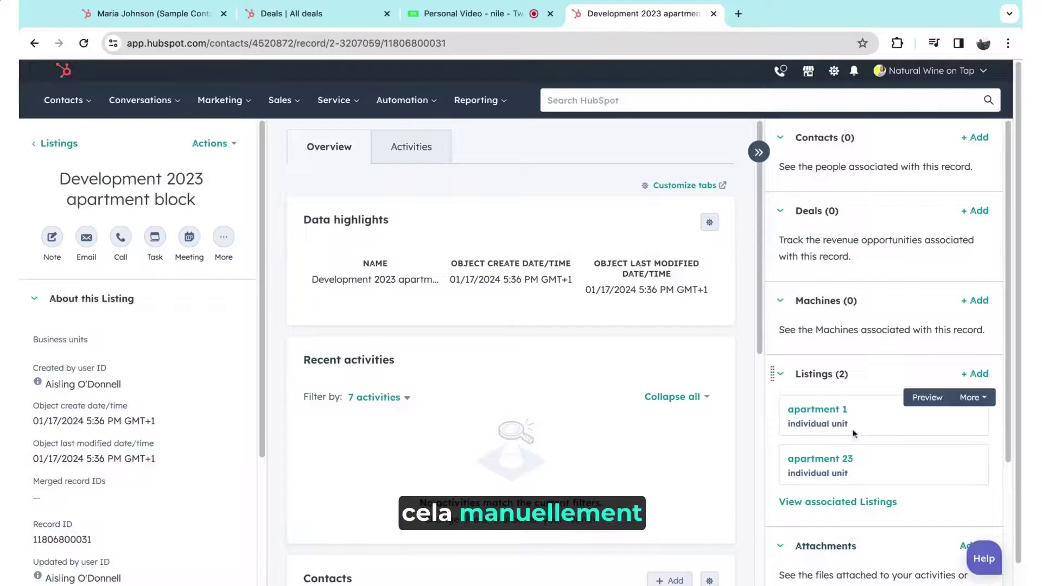